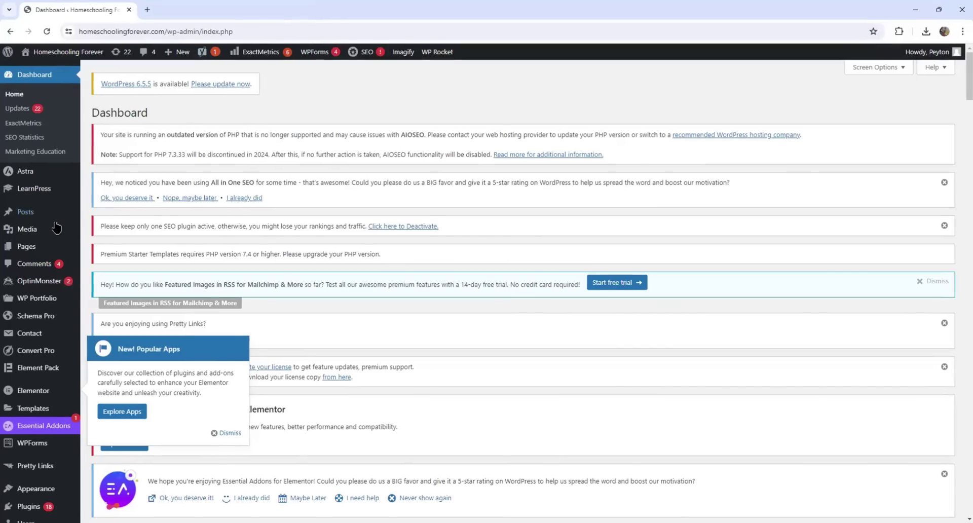
Start a new blank post, look over the Spanish draft in Notepad, then return to the editor
{"action": "mouse_move", "coordinate": [28, 213]}
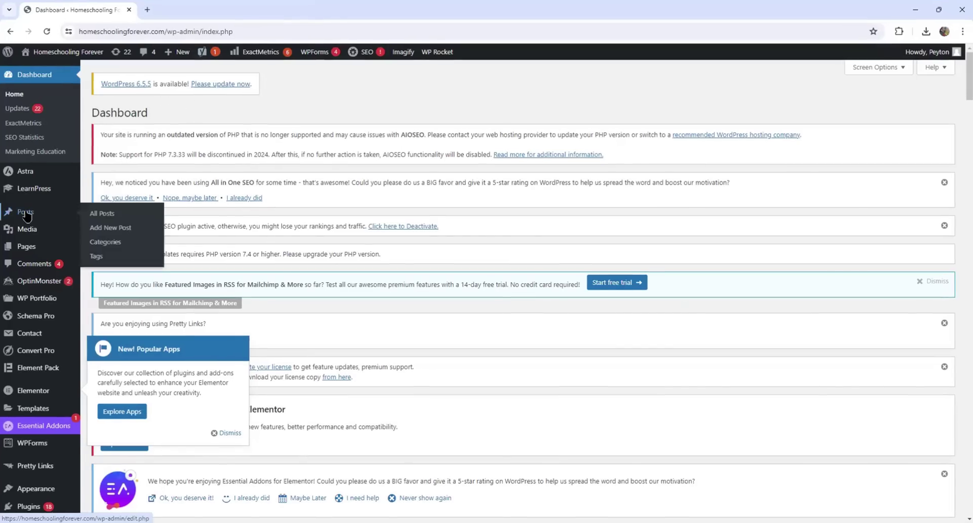
{"action": "left_click", "coordinate": [111, 229]}
{"action": "key", "text": "alt+Tab"}
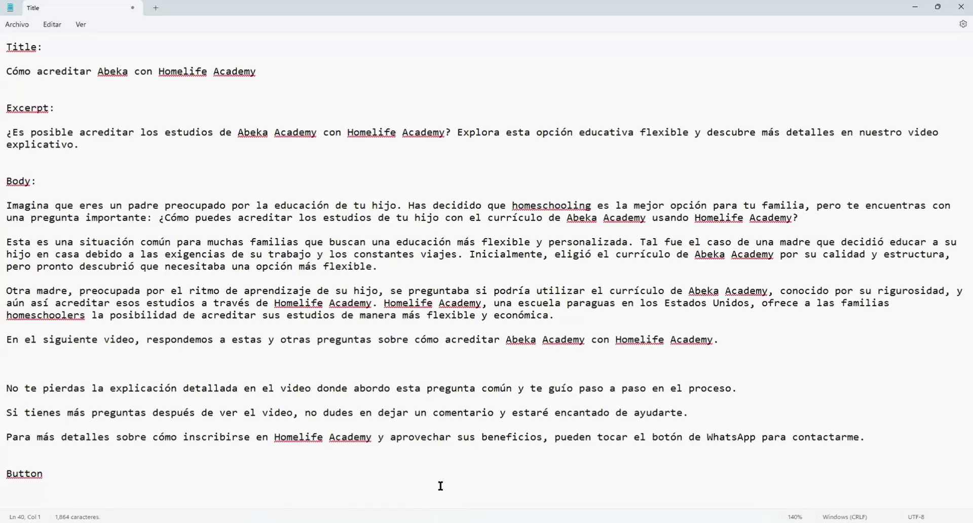
{"action": "key", "text": "alt+Tab"}
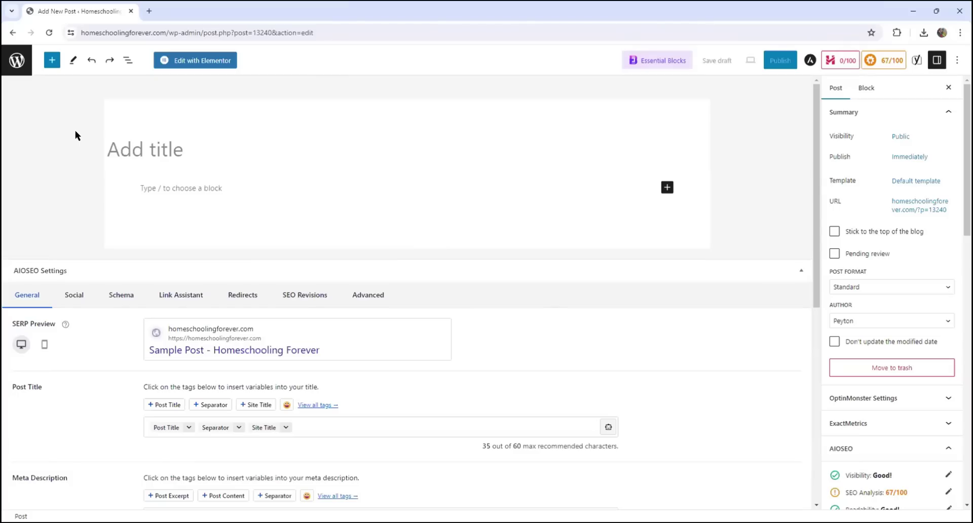
Paste the Spanish post title and file the post under Artículos de interés
{"action": "left_click", "coordinate": [146, 153]}
{"action": "type", "text": "Cómo acreditar Abeka con Homelife Academy"}
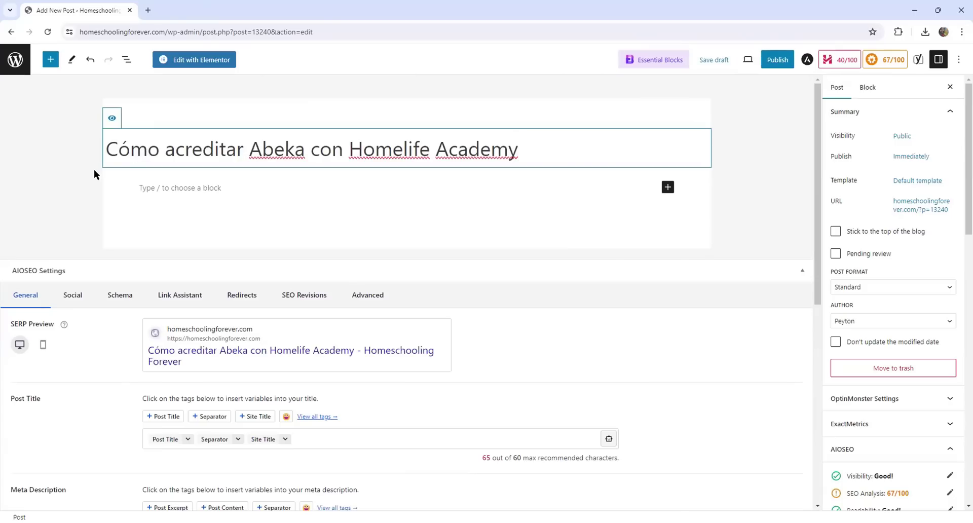
{"action": "left_click", "coordinate": [94, 171]}
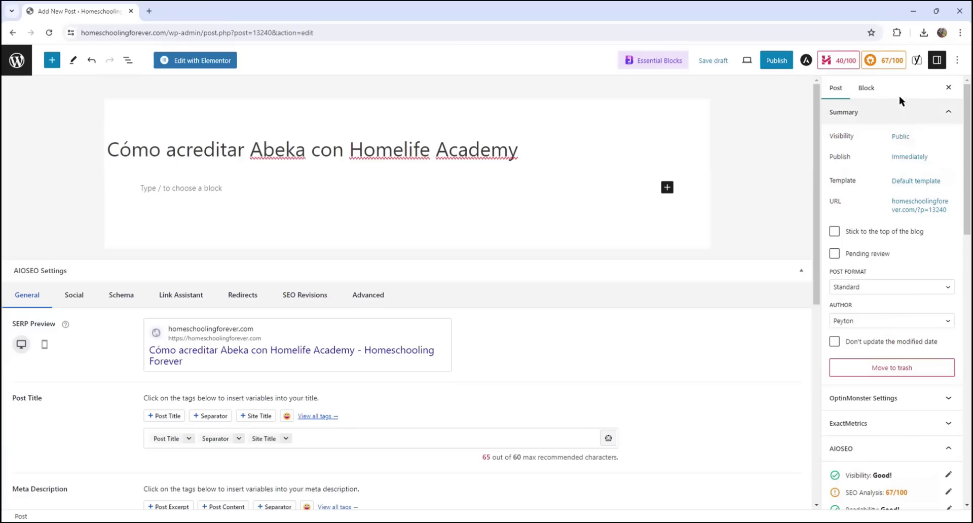
{"action": "scroll", "coordinate": [898, 217], "scroll_direction": "down", "scroll_amount": 8}
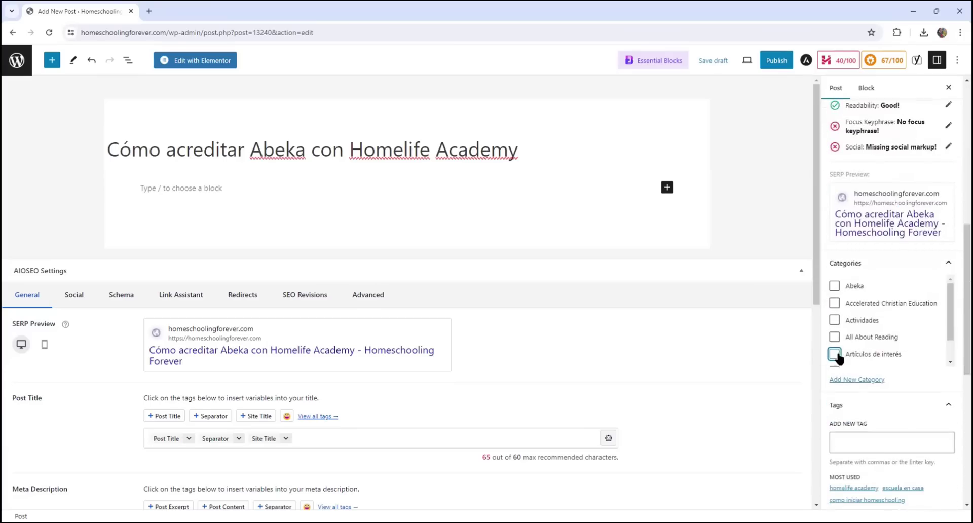
{"action": "left_click", "coordinate": [835, 354]}
Add the tags homelife academy, educando en casa, como iniciar homeschooling and educacion en casa
{"action": "scroll", "coordinate": [884, 344], "scroll_direction": "down", "scroll_amount": 1}
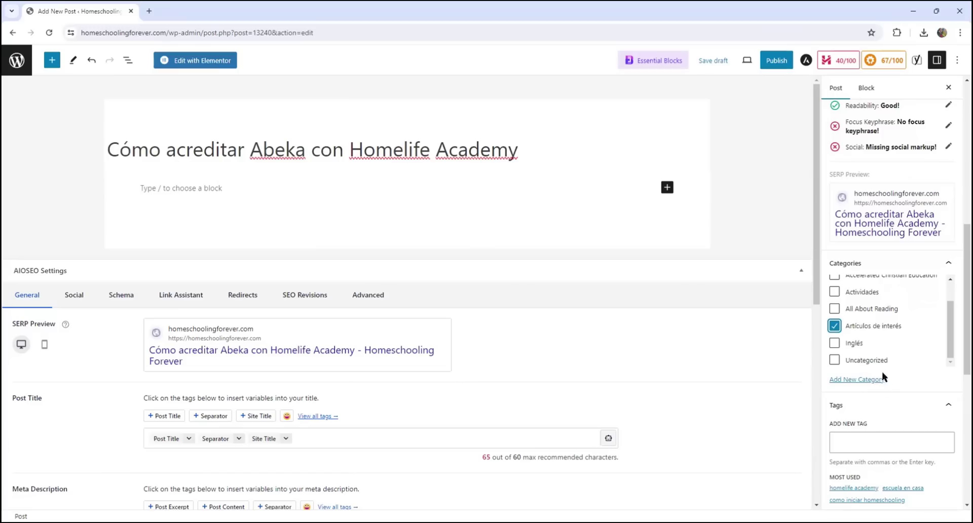
{"action": "scroll", "coordinate": [887, 444], "scroll_direction": "down", "scroll_amount": 2}
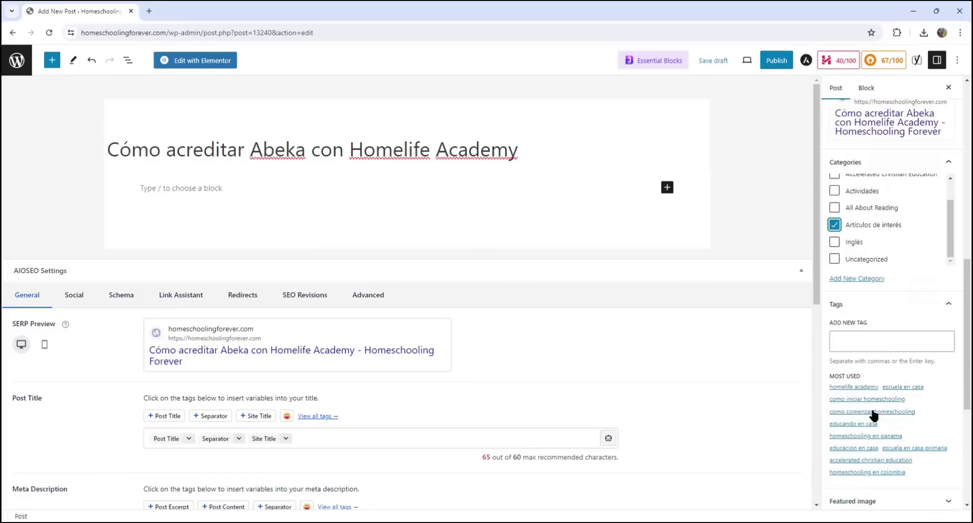
{"action": "left_click", "coordinate": [861, 341]}
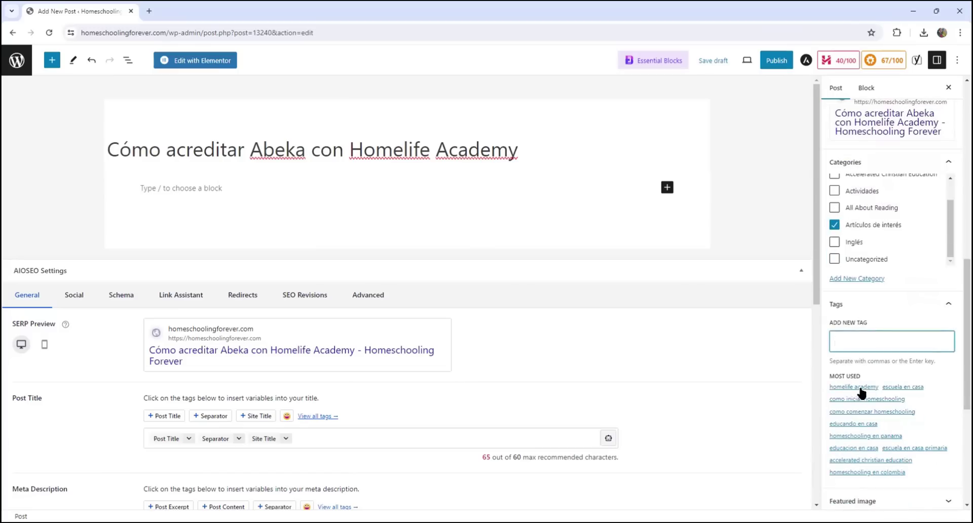
{"action": "left_click", "coordinate": [861, 388]}
{"action": "left_click", "coordinate": [876, 387]}
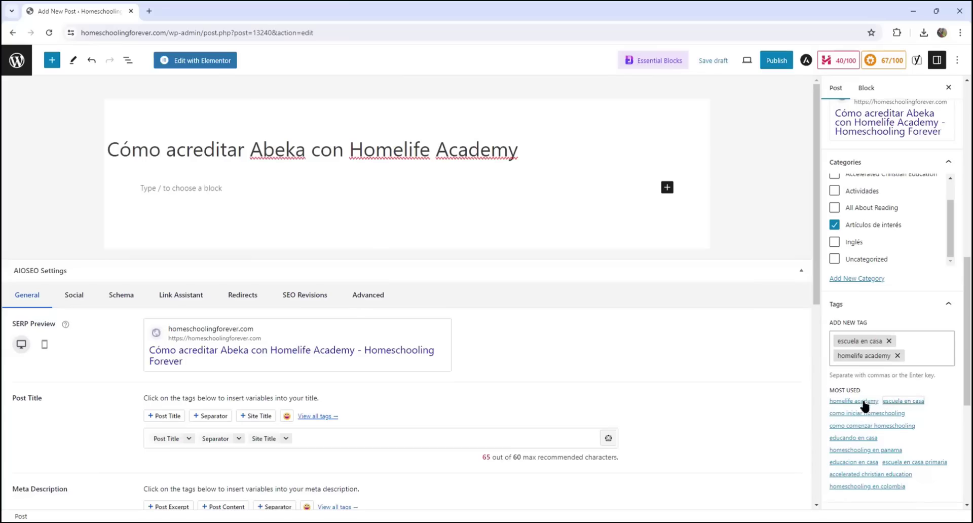
{"action": "left_click", "coordinate": [847, 436]}
{"action": "left_click", "coordinate": [862, 453]}
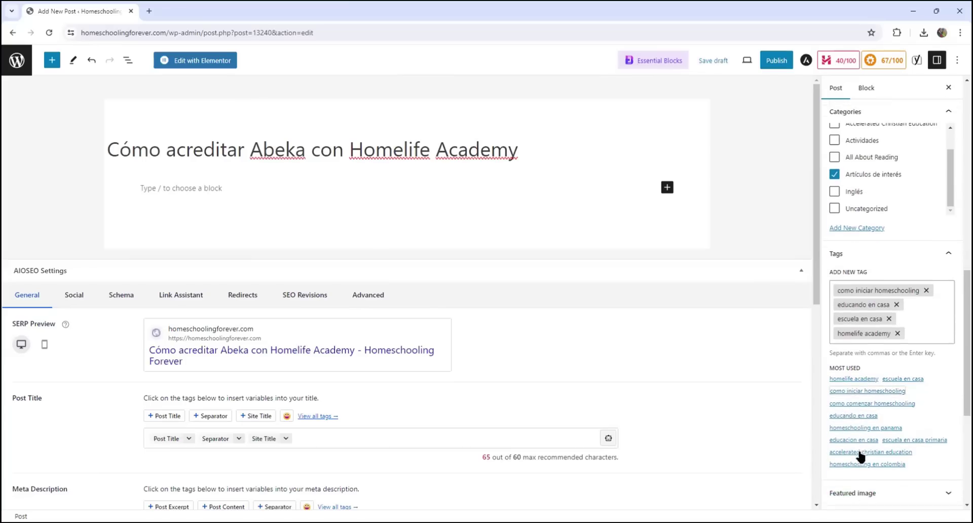
{"action": "left_click", "coordinate": [875, 429]}
Paste the excerpt from the draft into the Excerpt field
{"action": "scroll", "coordinate": [885, 389], "scroll_direction": "down", "scroll_amount": 4}
{"action": "scroll", "coordinate": [884, 388], "scroll_direction": "down", "scroll_amount": 2}
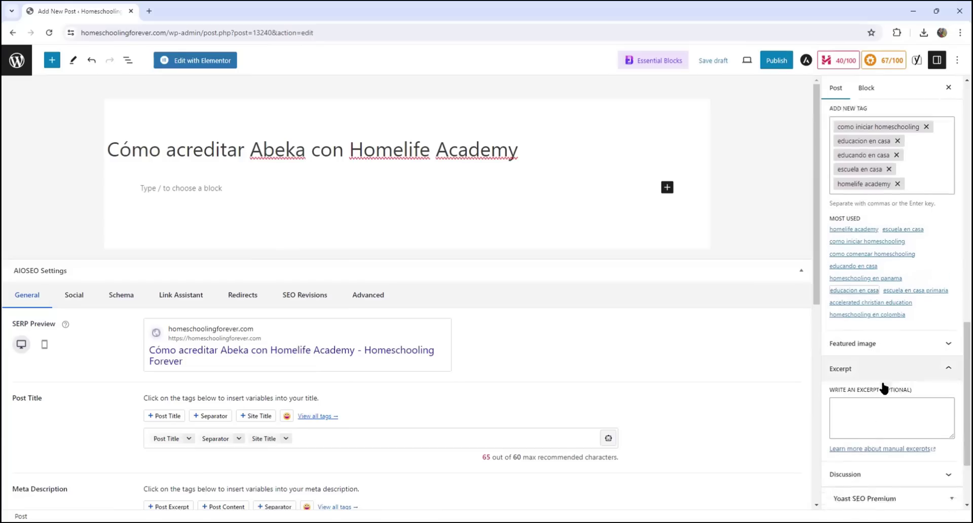
{"action": "left_click", "coordinate": [951, 282]}
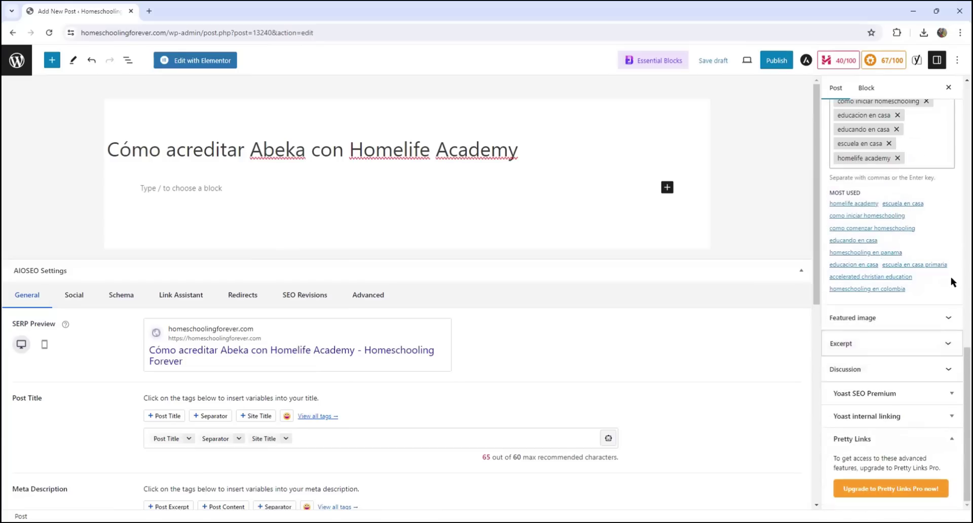
{"action": "left_click", "coordinate": [949, 343]}
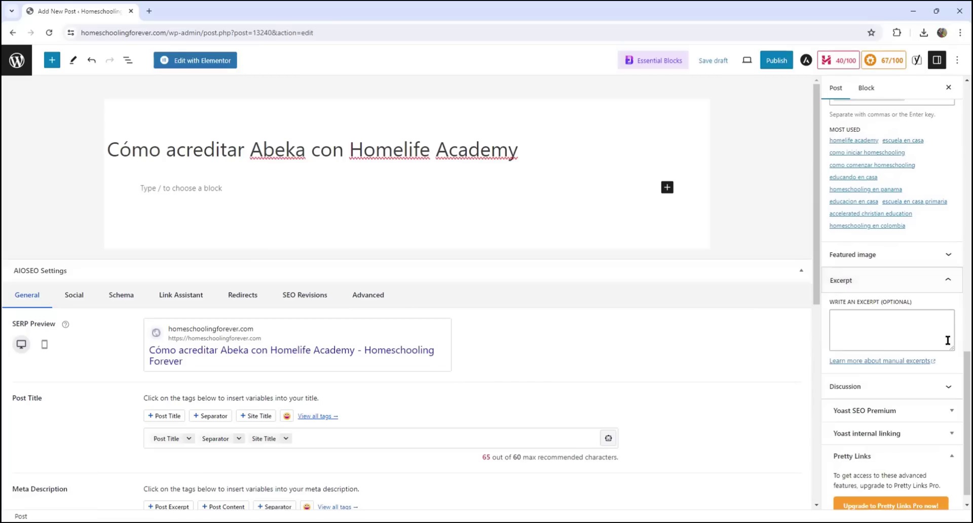
{"action": "left_click", "coordinate": [914, 328]}
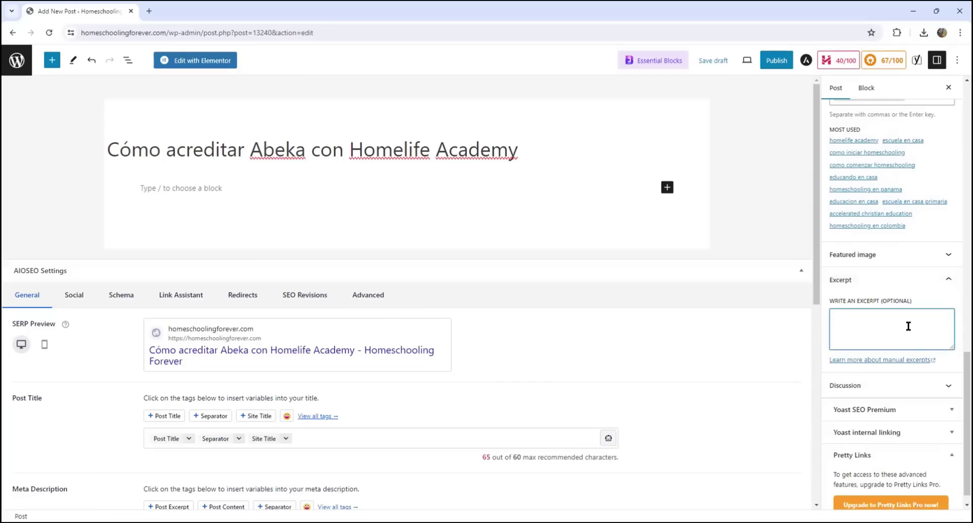
{"action": "type", "text": "¿Es posible acreditar los estudios de Abeka Academy con Homelife Academy? Explora esta opción educativa flexible y descubre más detalles en nuestro video explicativo."}
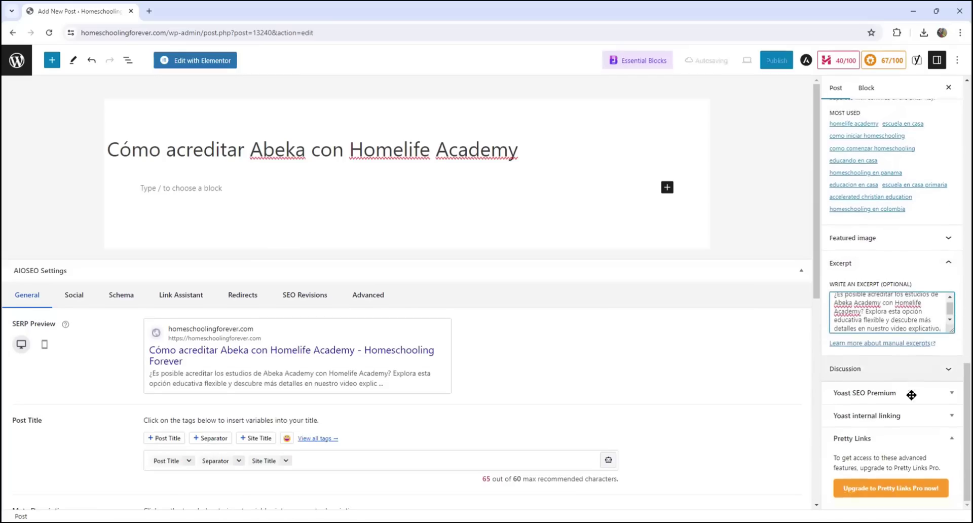
Upload the mother-and-daughter JPG and set it as featured image with alt text 'Homelife Academy Abeka'
{"action": "left_click", "coordinate": [948, 290]}
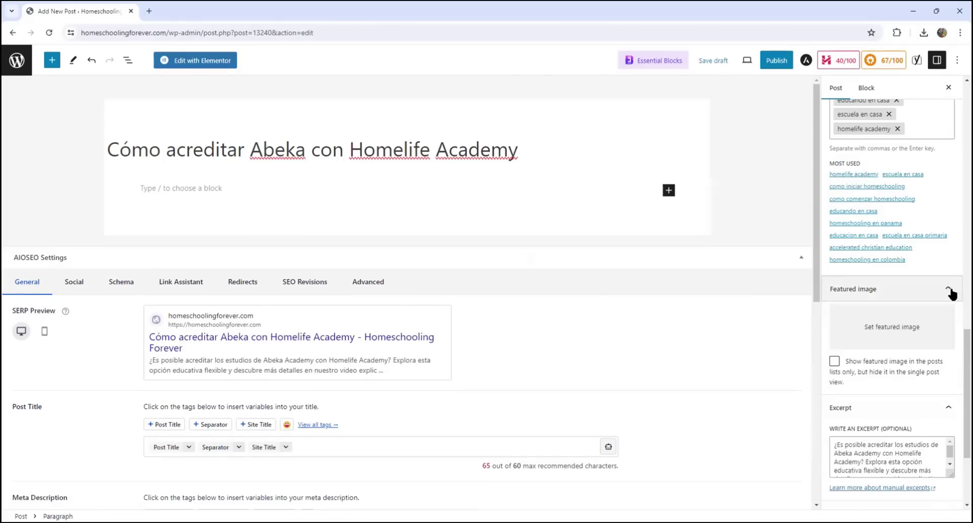
{"action": "left_click", "coordinate": [846, 327]}
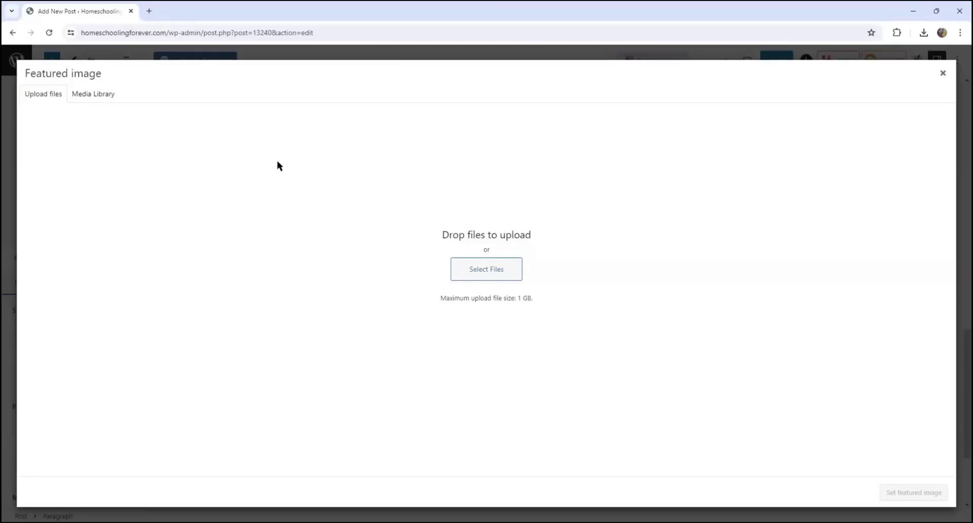
{"action": "left_click", "coordinate": [463, 264]}
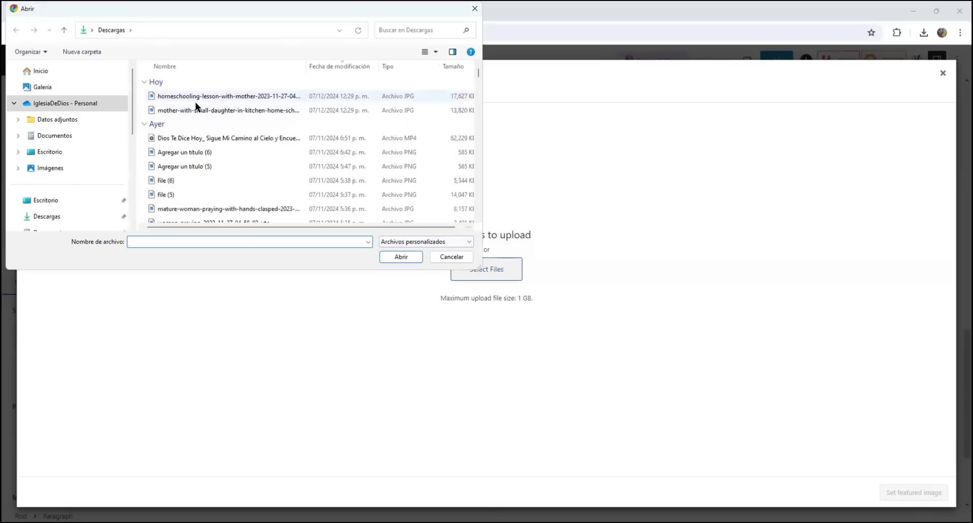
{"action": "left_click", "coordinate": [190, 111]}
{"action": "left_click", "coordinate": [404, 257]}
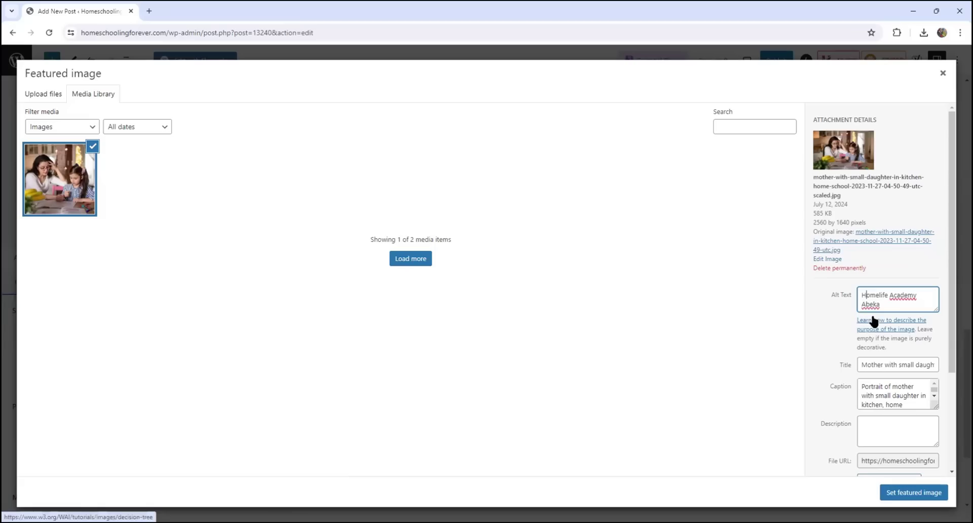
{"action": "left_click", "coordinate": [899, 493]}
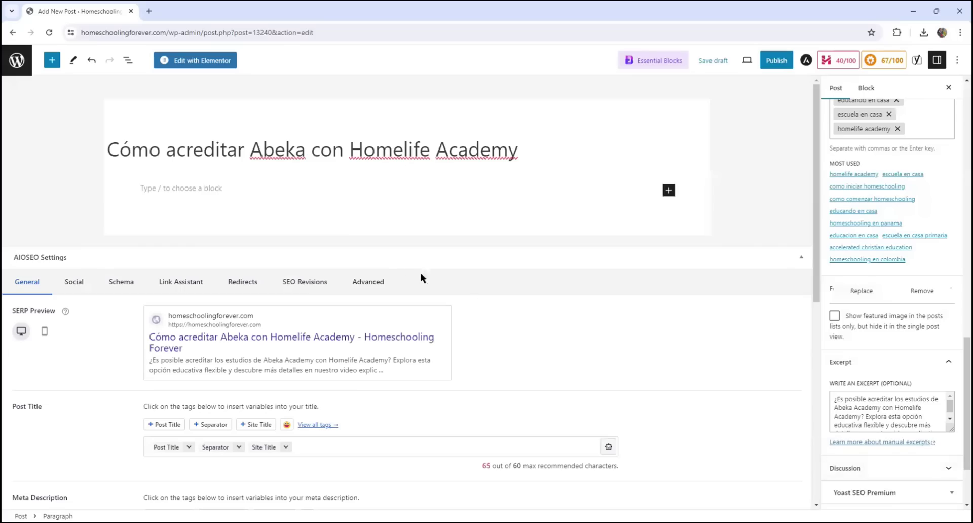
{"action": "scroll", "coordinate": [394, 272], "scroll_direction": "down", "scroll_amount": 4}
Paste the seven Spanish paragraphs about accrediting Abeka through Homelife Academy into the post body
{"action": "scroll", "coordinate": [363, 237], "scroll_direction": "up", "scroll_amount": 4}
{"action": "left_click", "coordinate": [212, 202]}
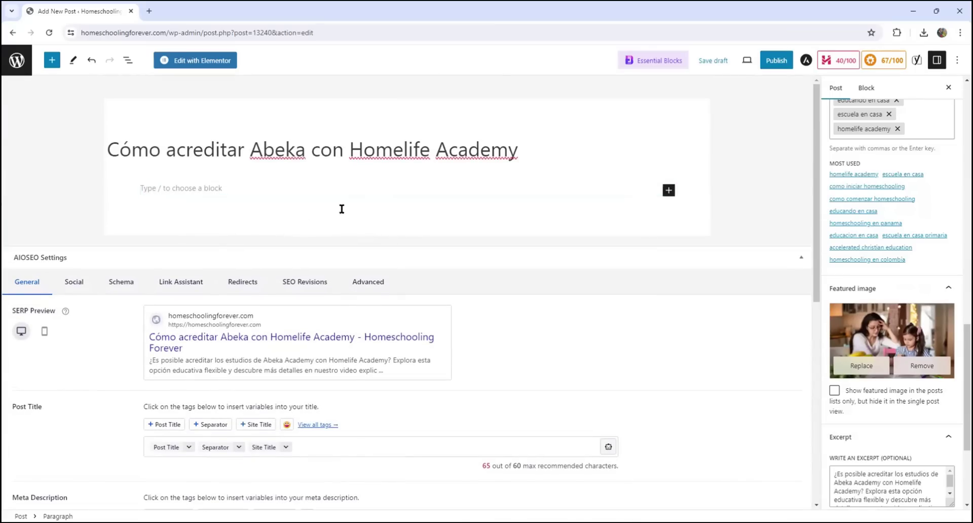
{"action": "key", "text": "ctrl+v"}
{"action": "scroll", "coordinate": [373, 283], "scroll_direction": "down", "scroll_amount": 1}
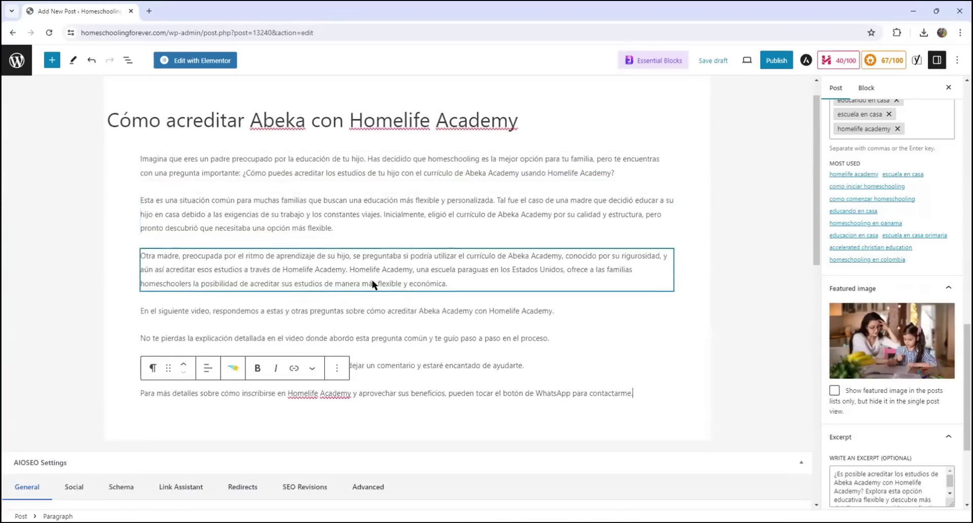
{"action": "scroll", "coordinate": [371, 330], "scroll_direction": "down", "scroll_amount": 1}
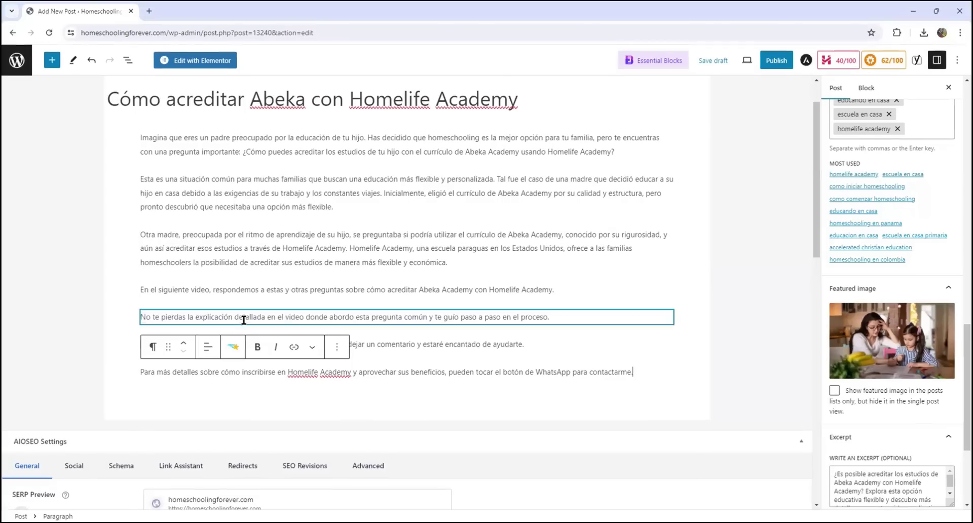
Insert a YouTube block between the intro paragraphs and embed the pasted ¿Cómo Acreditar Abeka con Homelife Academy? video
{"action": "mouse_move", "coordinate": [290, 306]}
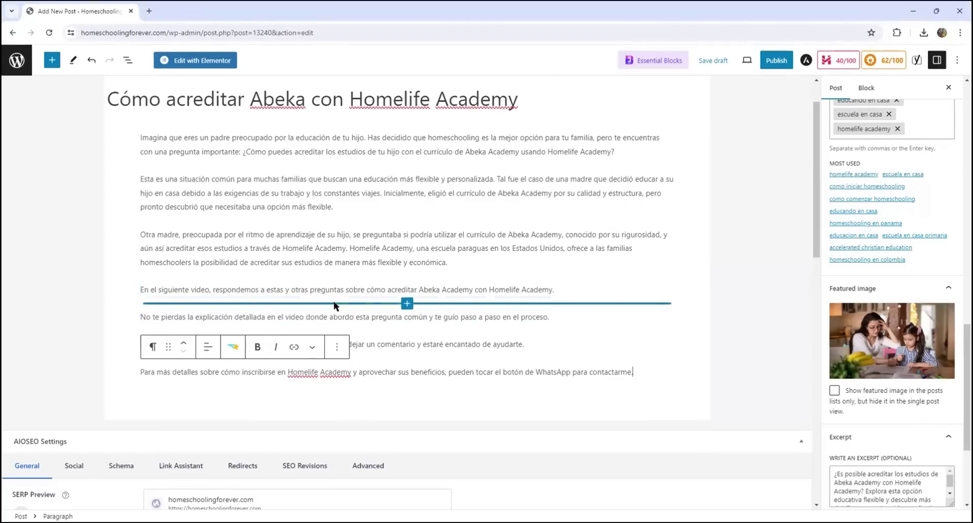
{"action": "left_click", "coordinate": [408, 305]}
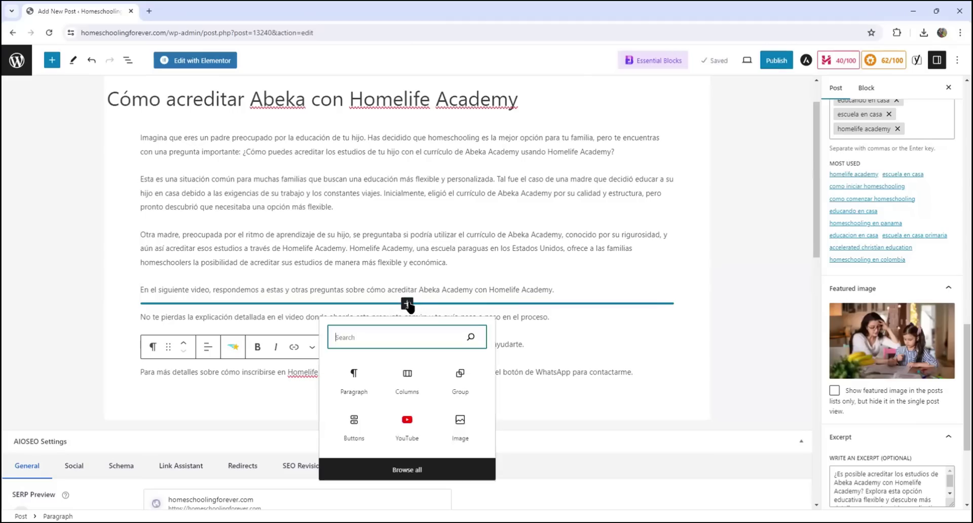
{"action": "left_click", "coordinate": [398, 425]}
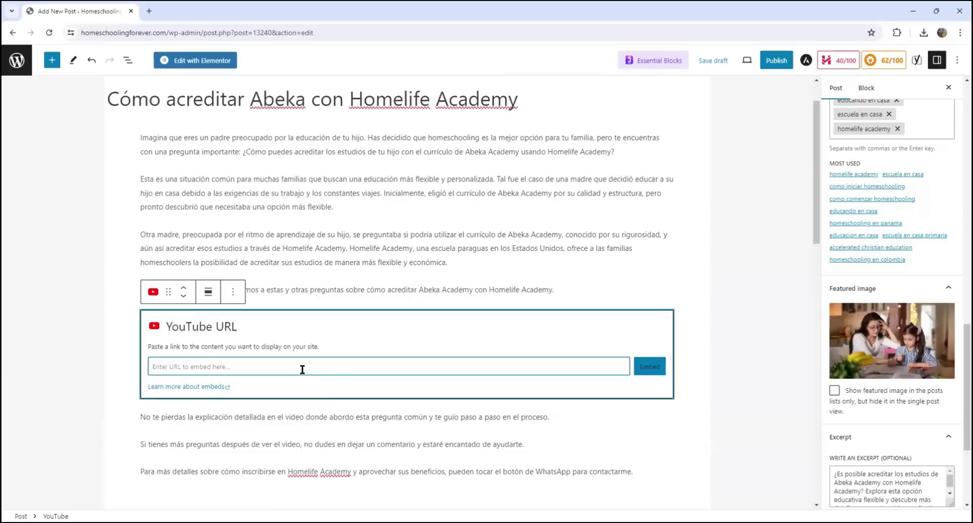
{"action": "type", "text": "https://youtu.be/NPzVD8S42k4"}
{"action": "left_click", "coordinate": [646, 367]}
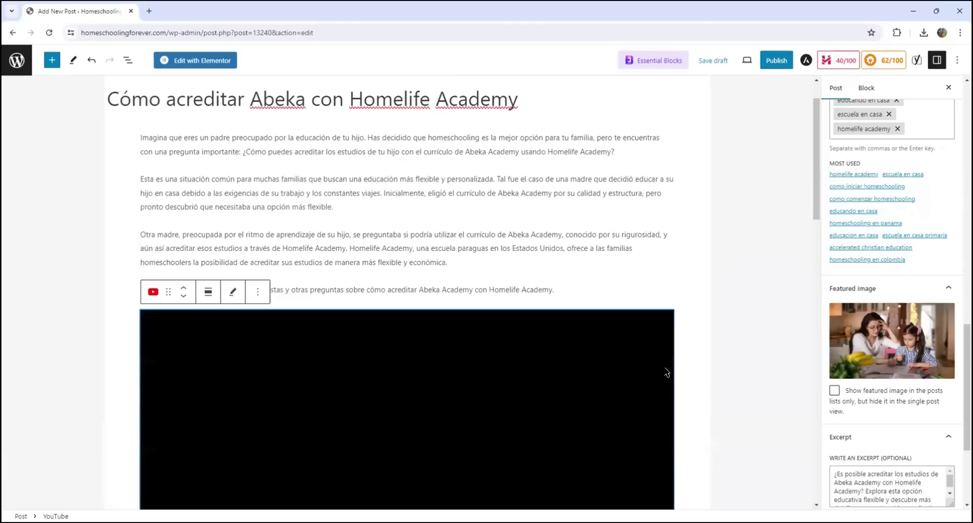
{"action": "scroll", "coordinate": [701, 357], "scroll_direction": "up", "scroll_amount": 1}
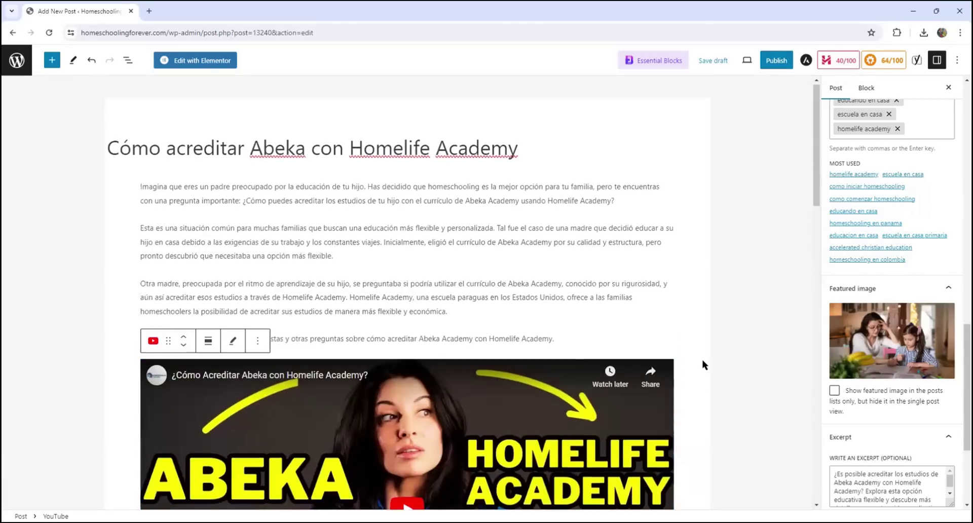
{"action": "scroll", "coordinate": [702, 357], "scroll_direction": "down", "scroll_amount": 5}
{"action": "scroll", "coordinate": [702, 357], "scroll_direction": "up", "scroll_amount": 5}
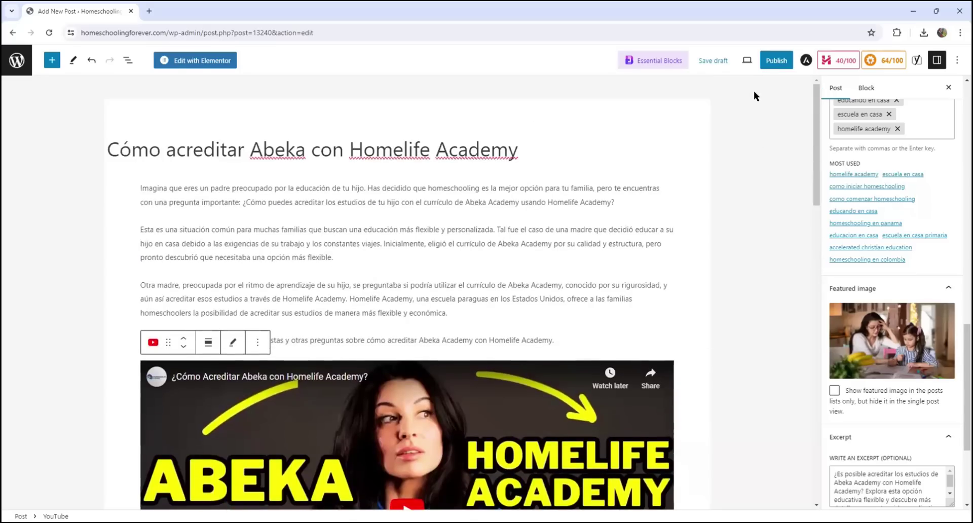
Preview the post in a new tab and scroll down to the closing WhatsApp paragraph
{"action": "left_click", "coordinate": [748, 61]}
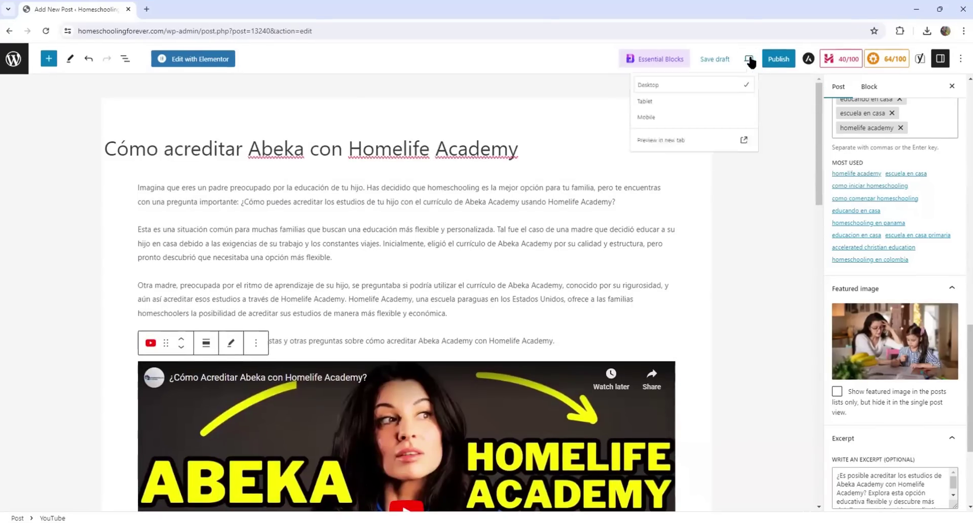
{"action": "left_click", "coordinate": [696, 142]}
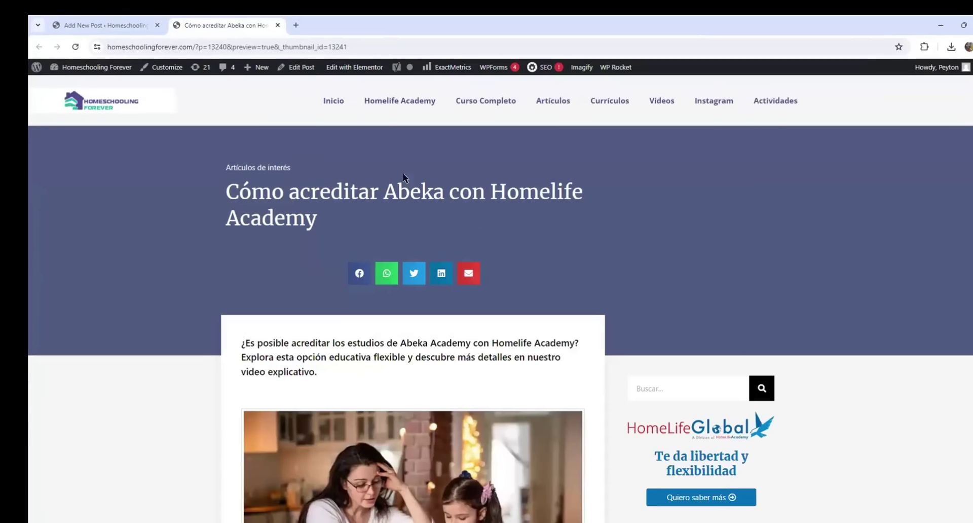
{"action": "scroll", "coordinate": [288, 153], "scroll_direction": "down", "scroll_amount": 1}
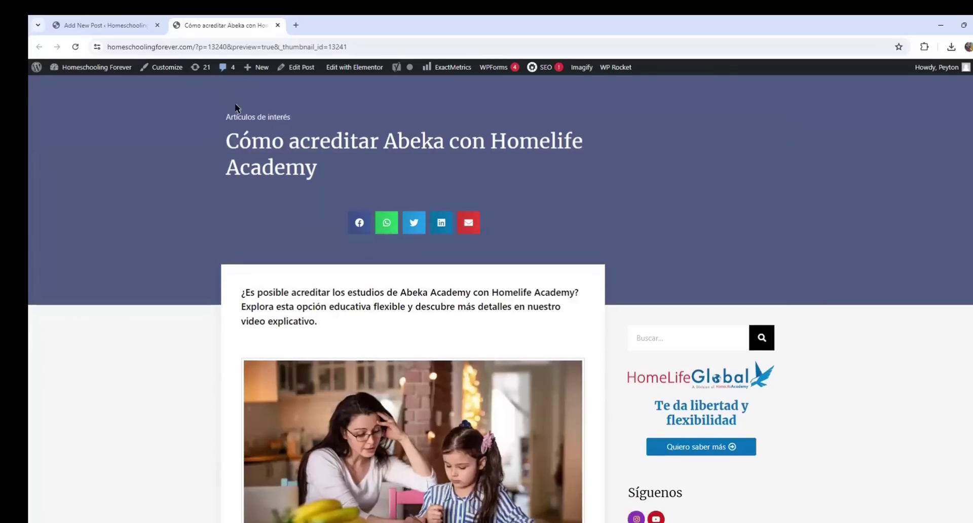
{"action": "scroll", "coordinate": [284, 223], "scroll_direction": "down", "scroll_amount": 2}
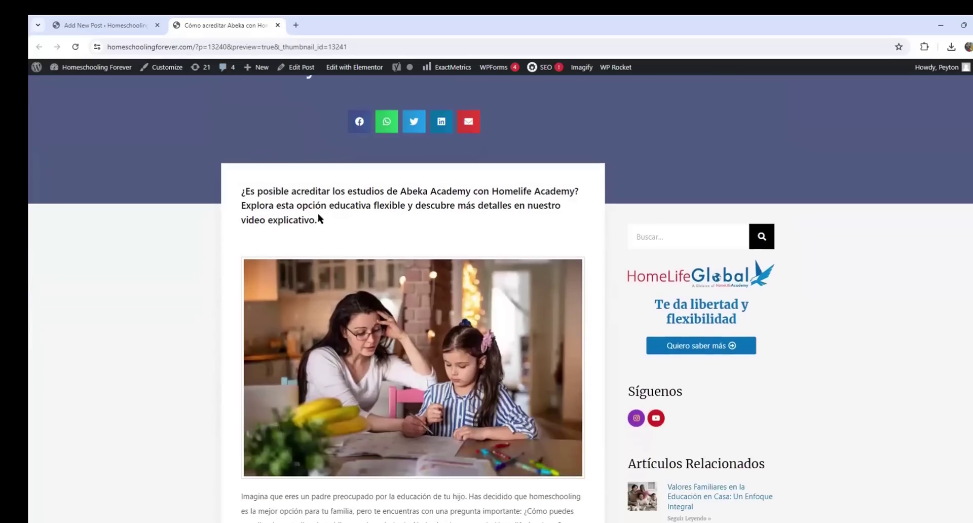
{"action": "scroll", "coordinate": [319, 205], "scroll_direction": "down", "scroll_amount": 1}
{"action": "scroll", "coordinate": [322, 206], "scroll_direction": "down", "scroll_amount": 3}
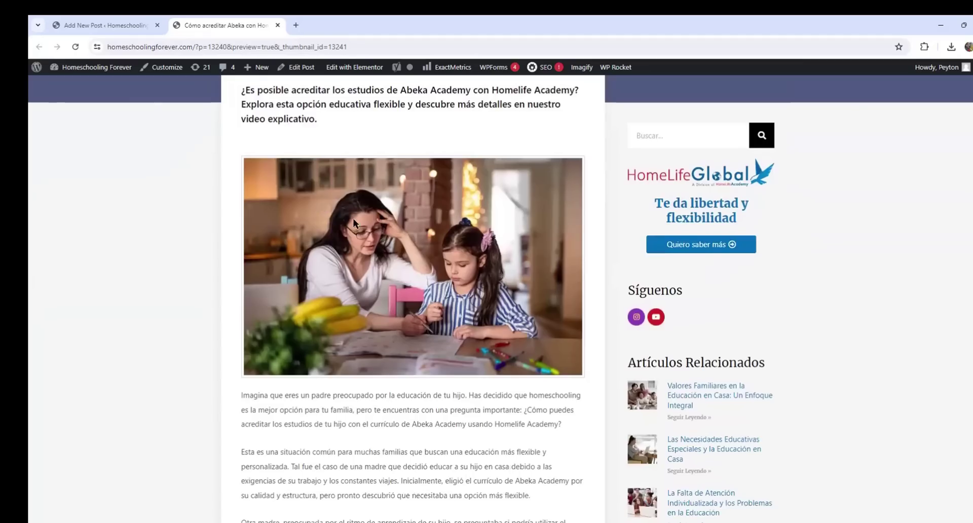
{"action": "scroll", "coordinate": [288, 287], "scroll_direction": "down", "scroll_amount": 2}
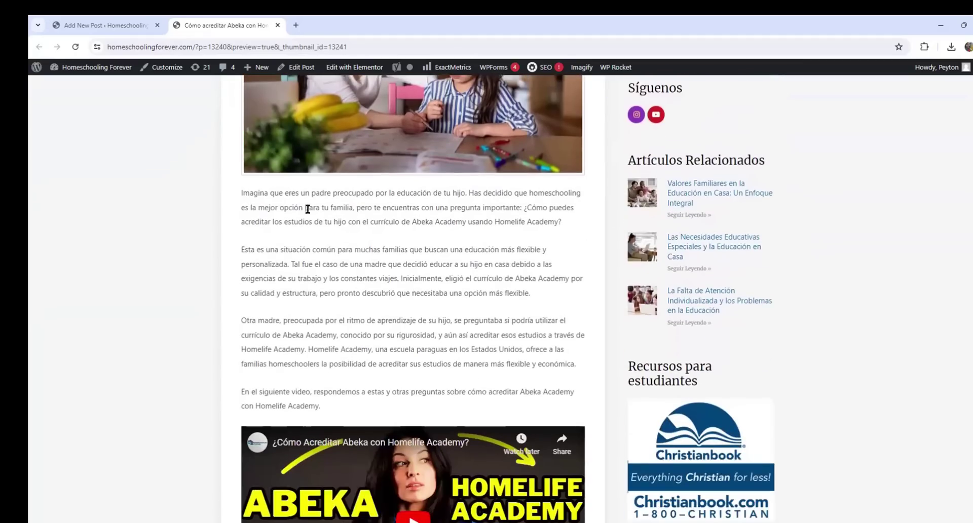
{"action": "scroll", "coordinate": [379, 332], "scroll_direction": "down", "scroll_amount": 3}
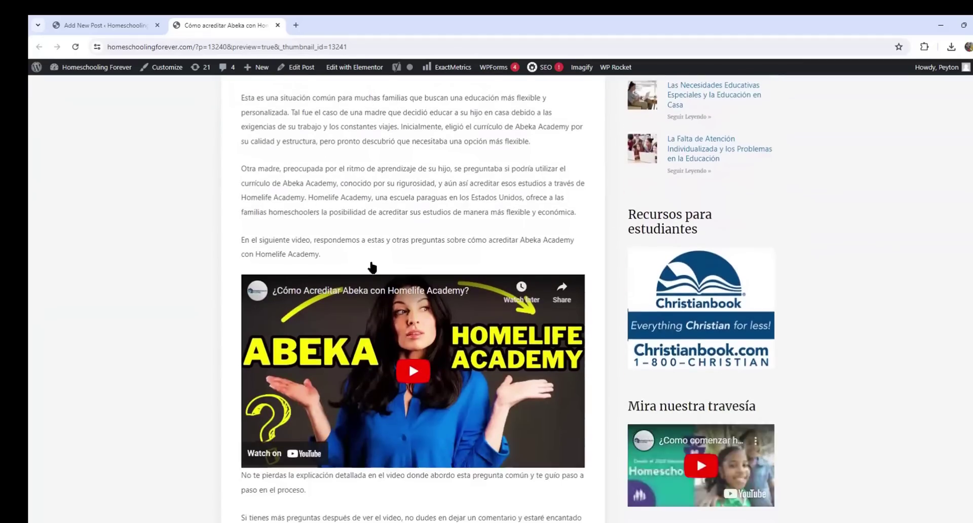
{"action": "scroll", "coordinate": [398, 281], "scroll_direction": "down", "scroll_amount": 2}
{"action": "scroll", "coordinate": [385, 362], "scroll_direction": "down", "scroll_amount": 1}
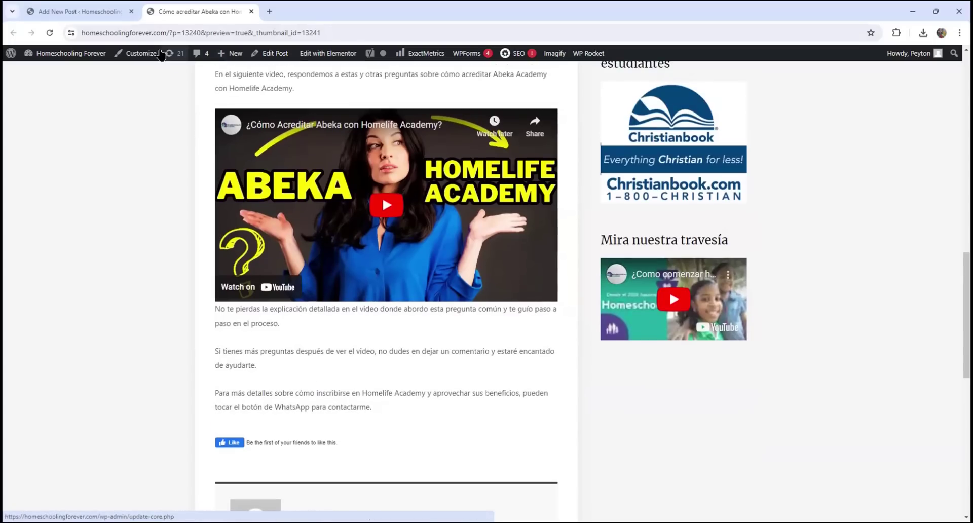
Back in the editor, insert a Buttons block below the closing WhatsApp paragraph
{"action": "left_click", "coordinate": [98, 15]}
{"action": "scroll", "coordinate": [361, 354], "scroll_direction": "down", "scroll_amount": 8}
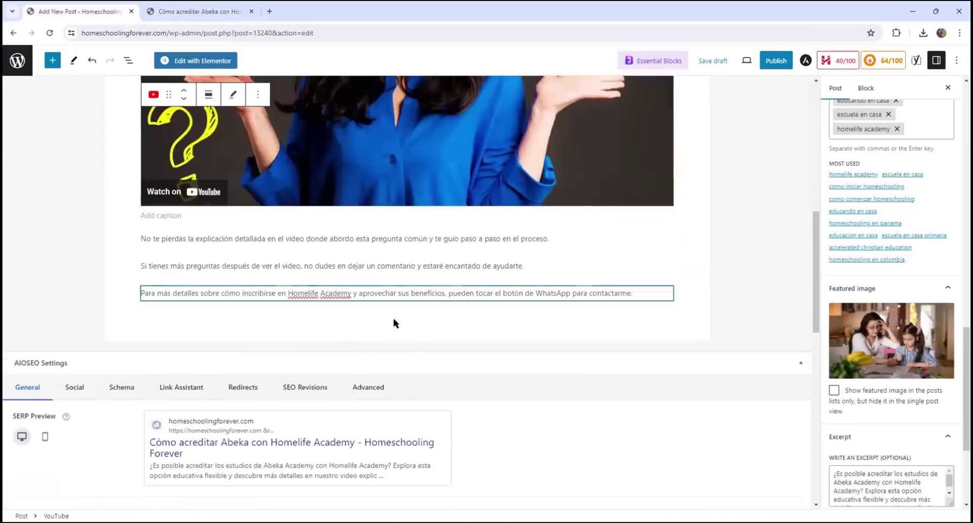
{"action": "left_click", "coordinate": [633, 316]}
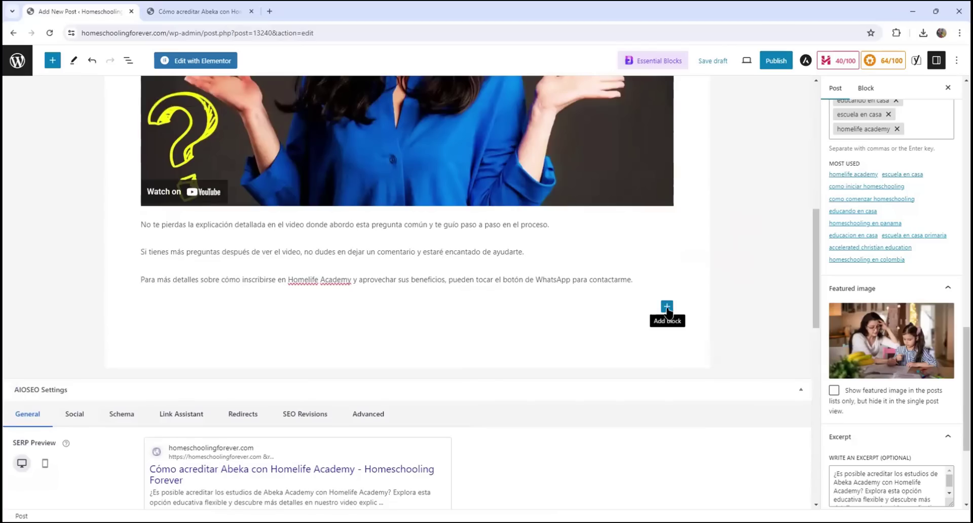
{"action": "left_click", "coordinate": [666, 307]}
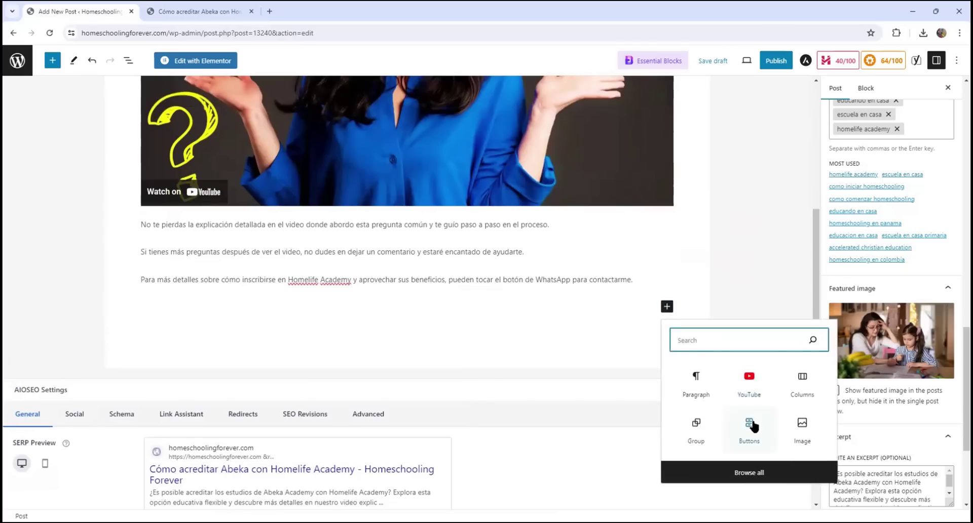
{"action": "left_click", "coordinate": [749, 428]}
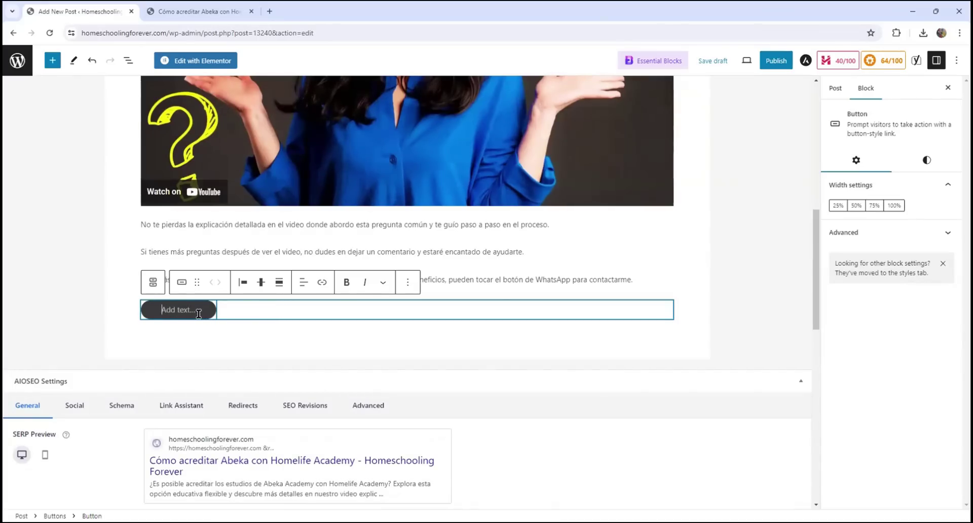
Label the button 'Necesito más información' and reselect it
{"action": "type", "text": "a"}
{"action": "key", "text": "BackSpace"}
{"action": "type", "text": "Ne"}
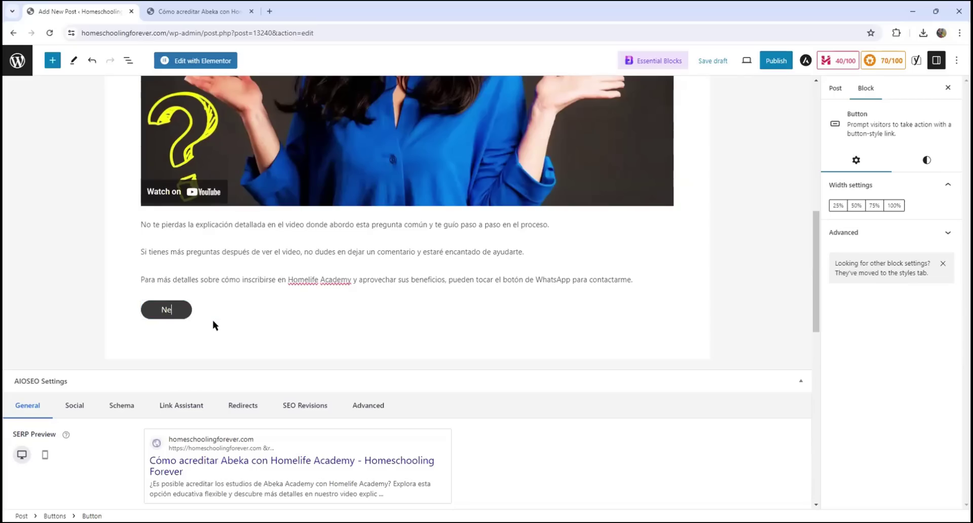
{"action": "type", "text": "cesito más información"}
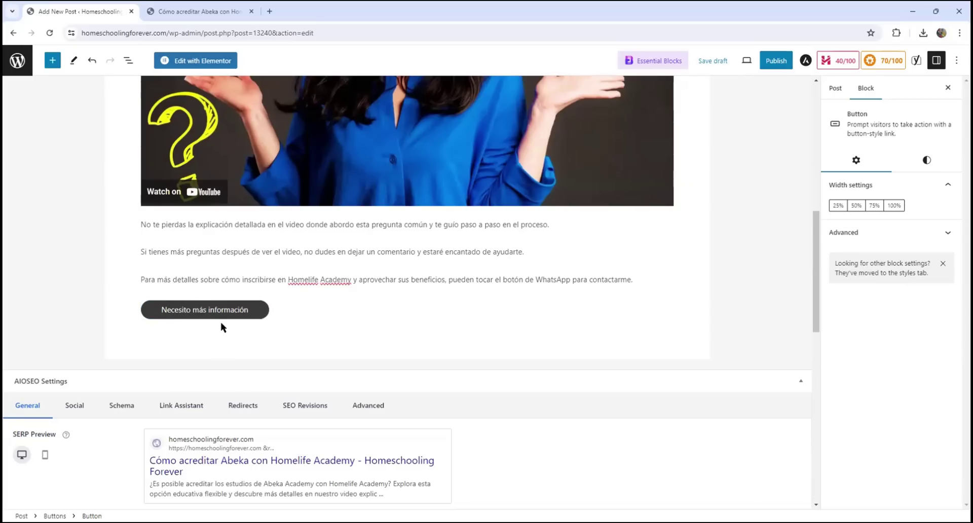
{"action": "left_click", "coordinate": [220, 327]}
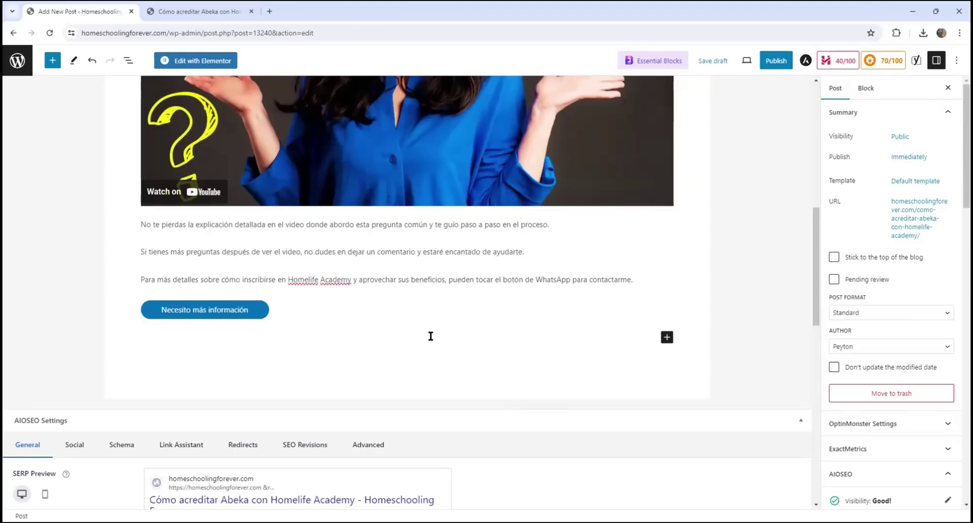
{"action": "left_click", "coordinate": [367, 313]}
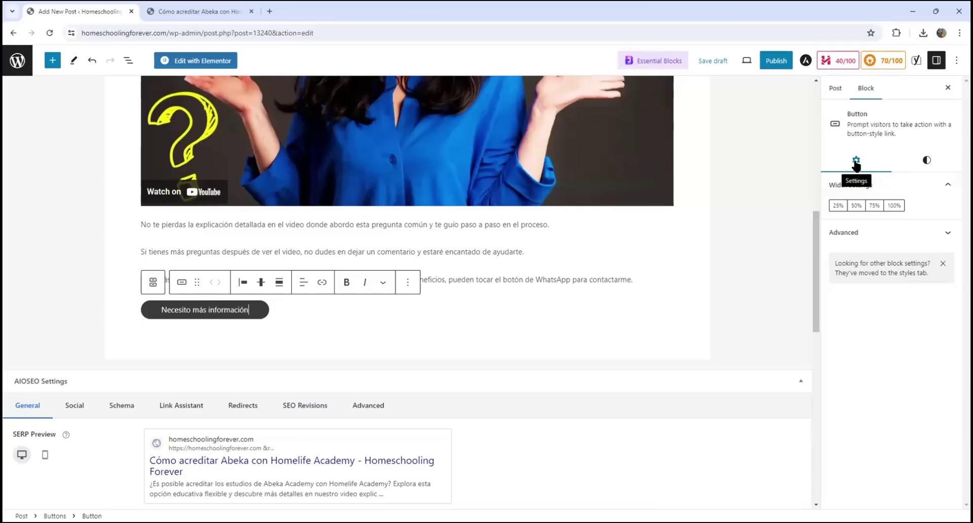
Give the button white text and a Vivid green cyan background
{"action": "left_click", "coordinate": [926, 163]}
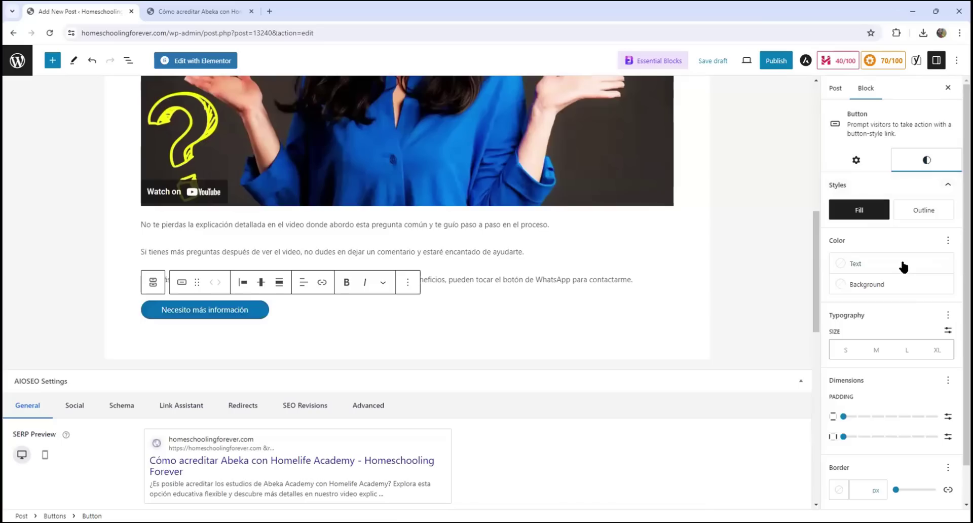
{"action": "left_click", "coordinate": [862, 266]}
{"action": "left_click", "coordinate": [780, 355]}
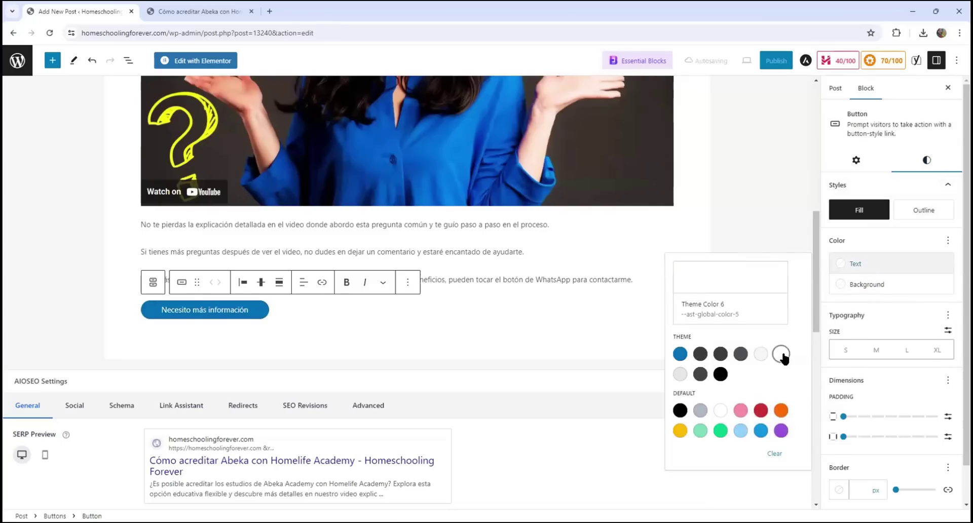
{"action": "left_click", "coordinate": [889, 287]}
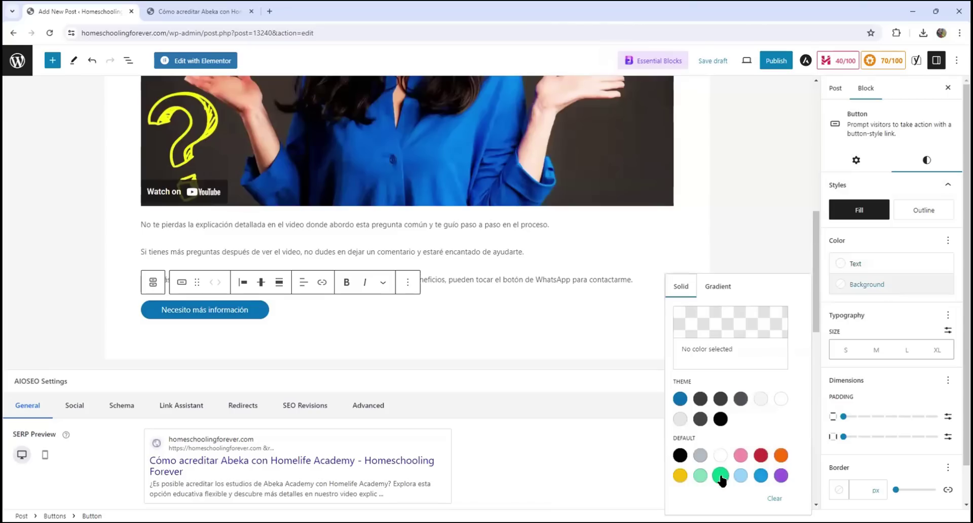
{"action": "left_click", "coordinate": [720, 475]}
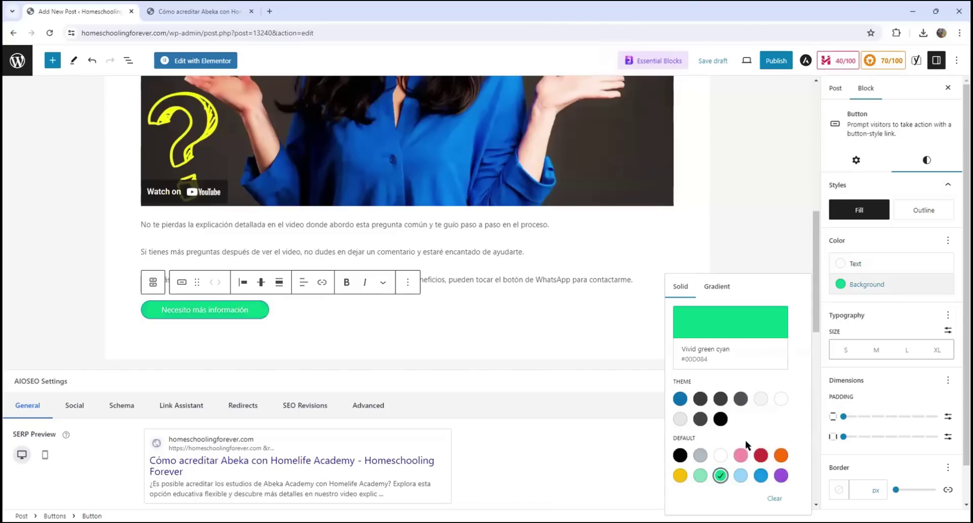
{"action": "left_click", "coordinate": [524, 331]}
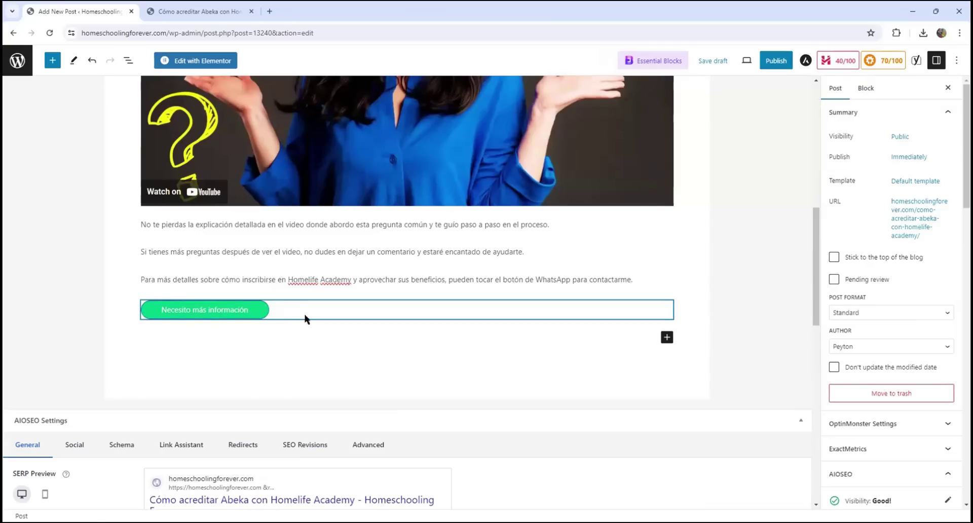
{"action": "left_click", "coordinate": [257, 306]}
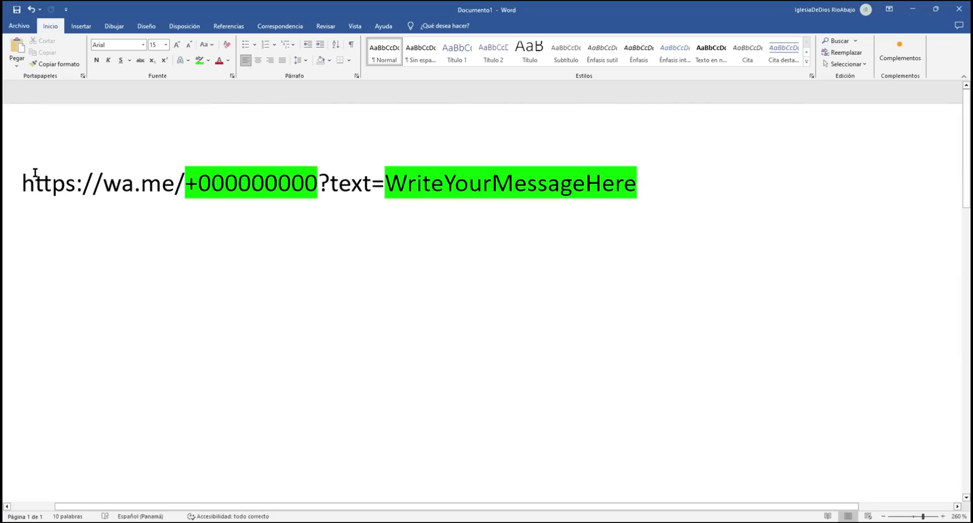
Duplicate the wa.me link line onto an empty line below it in Word
{"action": "left_click_drag", "start_coordinate": [22, 178], "coordinate": [429, 185]}
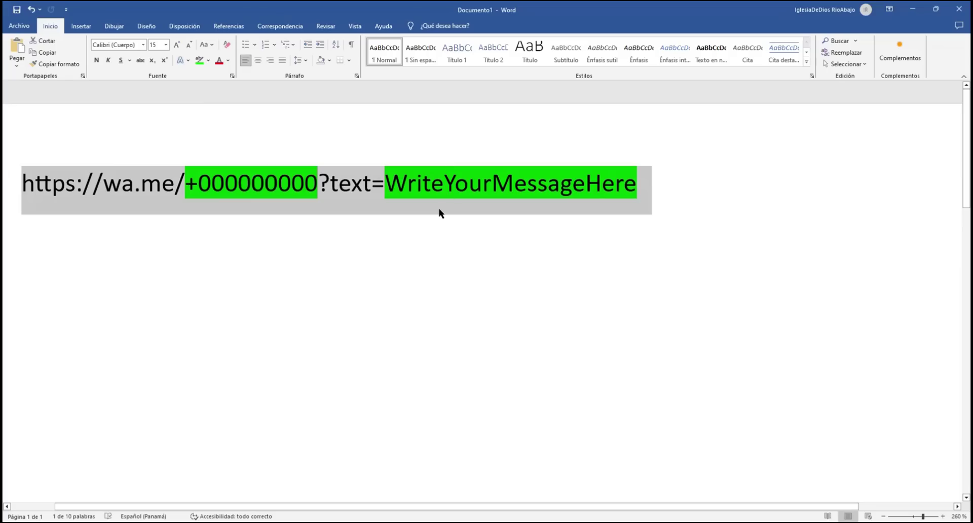
{"action": "left_click", "coordinate": [295, 362]}
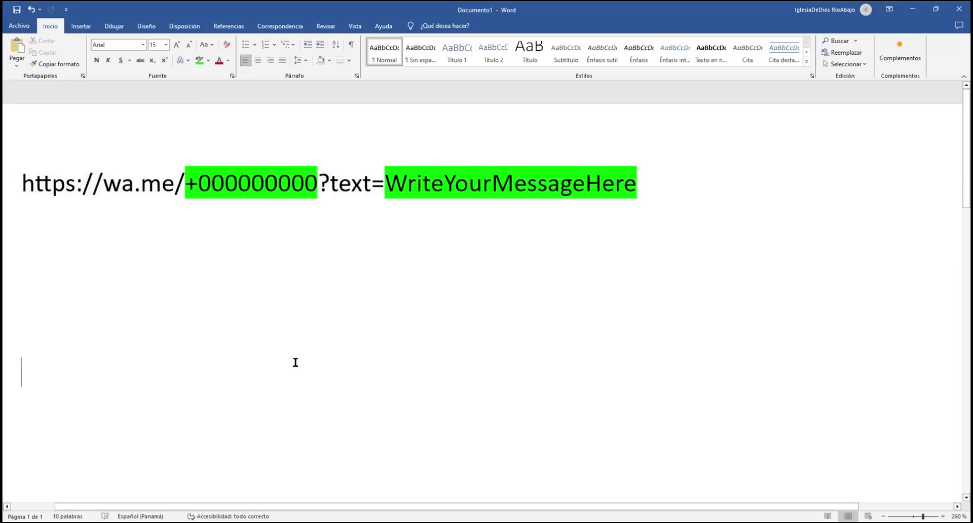
{"action": "type", "text": "https://wa.me/+000000000?text=WriteYourMessageHere"}
Shorten the second link's placeholder number to +000000
{"action": "left_click", "coordinate": [209, 375]}
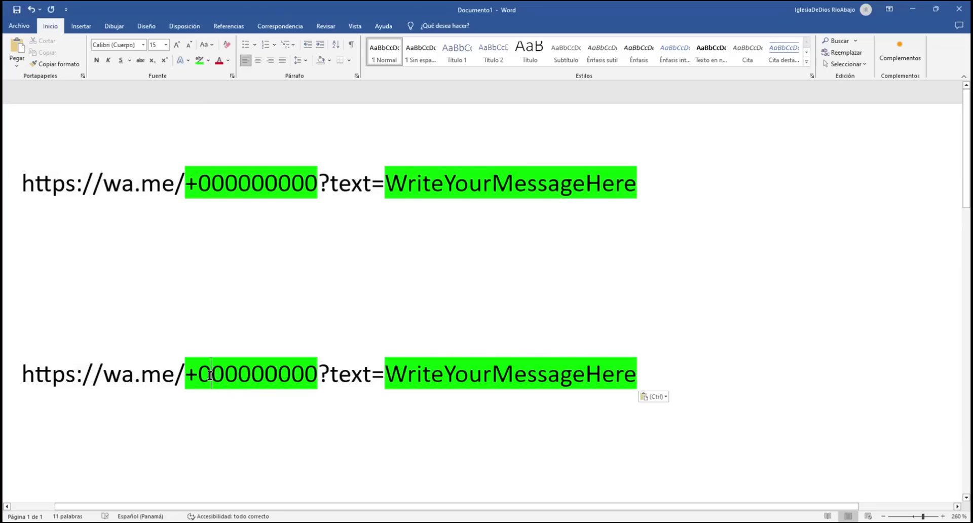
{"action": "left_click_drag", "start_coordinate": [199, 375], "coordinate": [316, 372]}
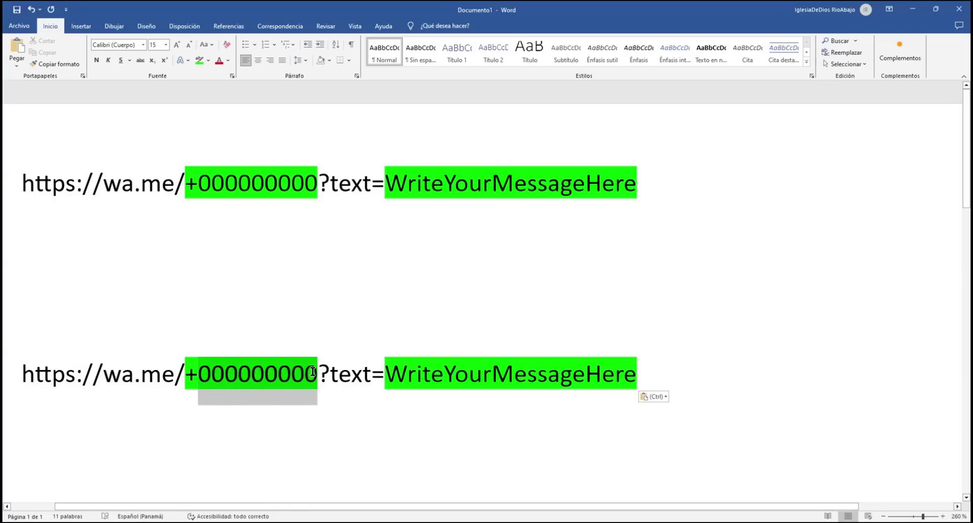
{"action": "left_click", "coordinate": [197, 372]}
{"action": "left_click_drag", "start_coordinate": [188, 375], "coordinate": [313, 365]}
{"action": "left_click", "coordinate": [204, 372]}
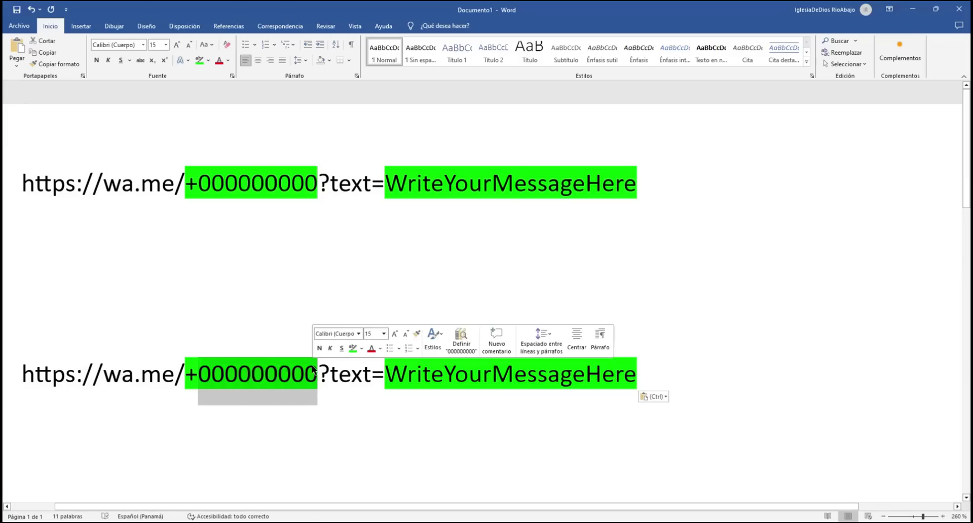
{"action": "left_click", "coordinate": [222, 378]}
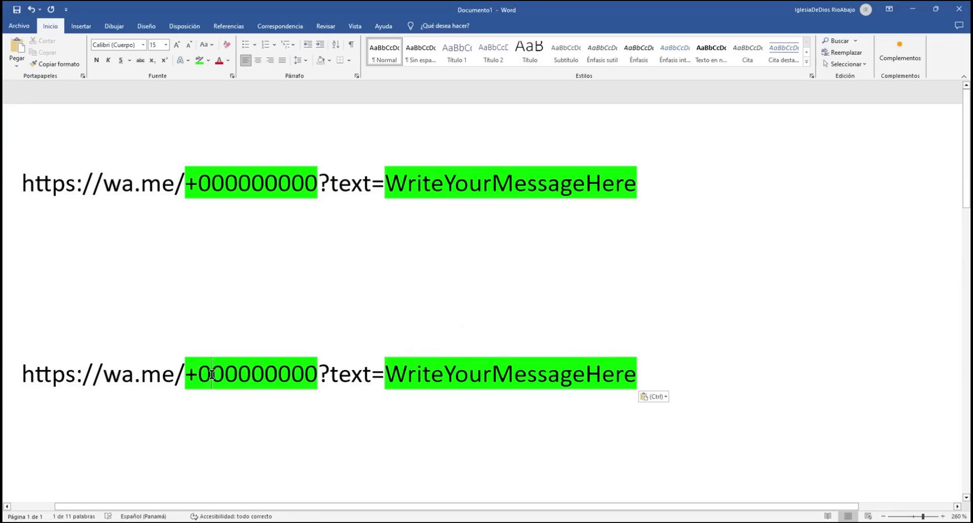
{"action": "left_click_drag", "start_coordinate": [203, 374], "coordinate": [237, 373]}
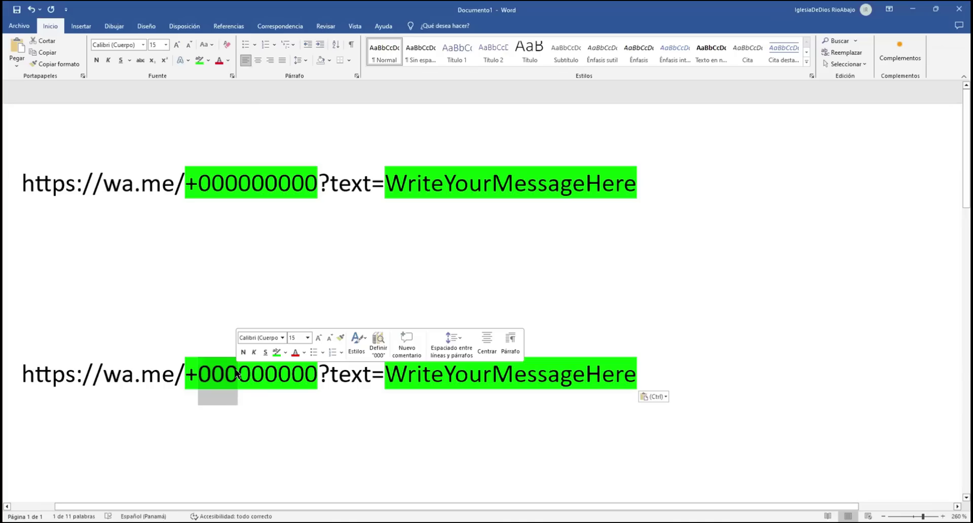
{"action": "type", "text": "101"}
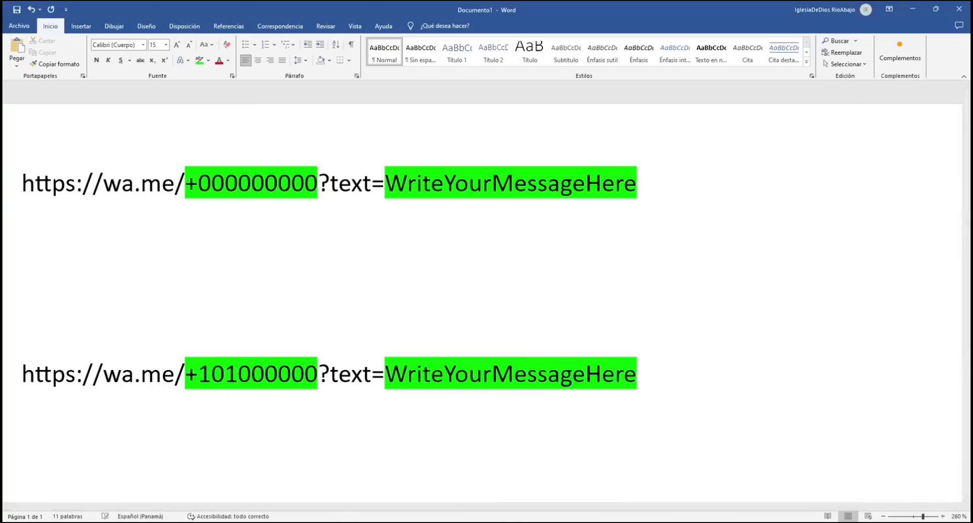
{"action": "key", "text": "BackSpace"}
{"action": "key", "text": "BackSpace"}
{"action": "key", "text": "BackSpace"}
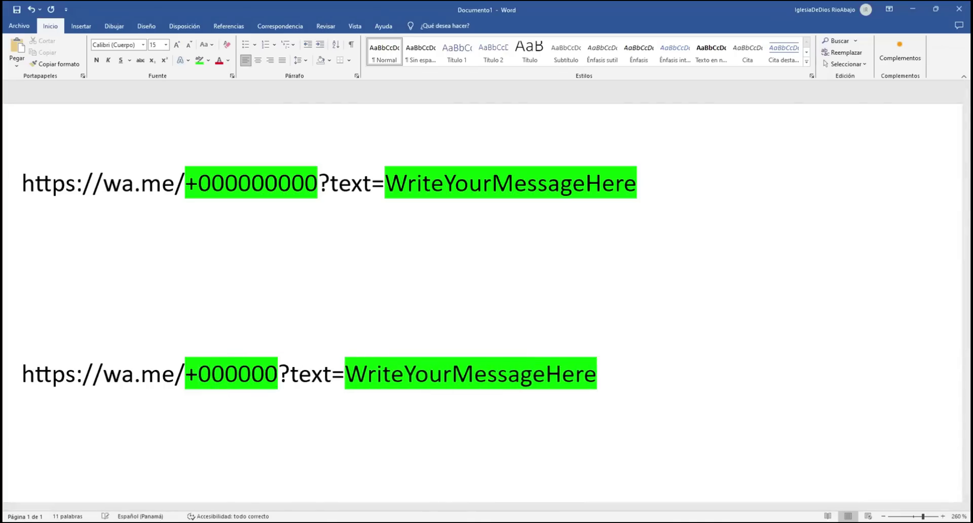
{"action": "type", "text": "50"}
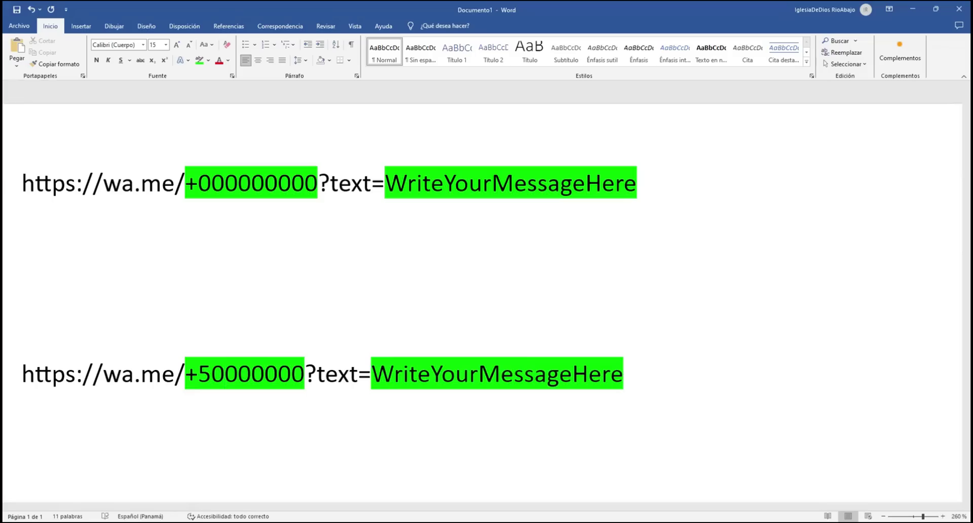
{"action": "type", "text": "5"}
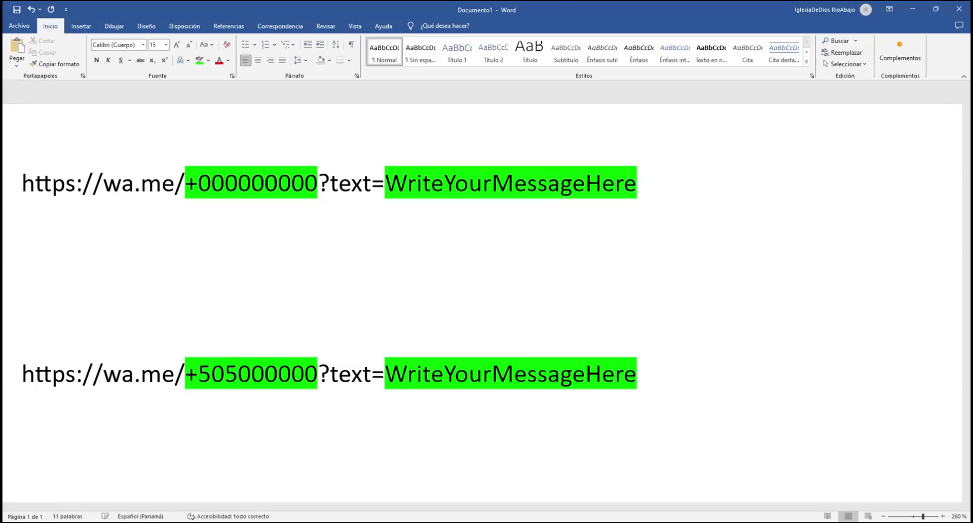
{"action": "key", "text": "BackSpace"}
{"action": "key", "text": "BackSpace"}
{"action": "key", "text": "BackSpace"}
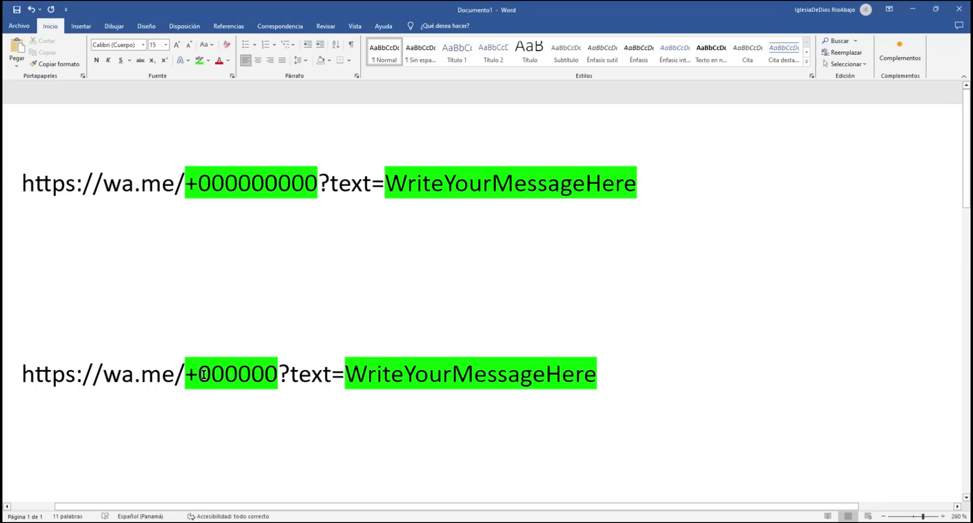
Enter the phone number and the message 'Estuve leyendo su artículo y tengo una pregunta' in the second link
{"action": "left_click_drag", "start_coordinate": [204, 377], "coordinate": [275, 376]}
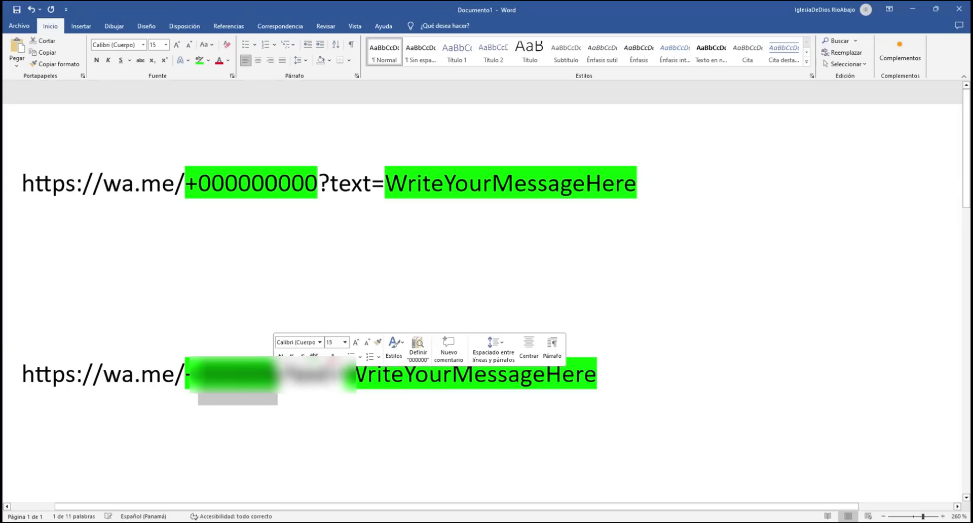
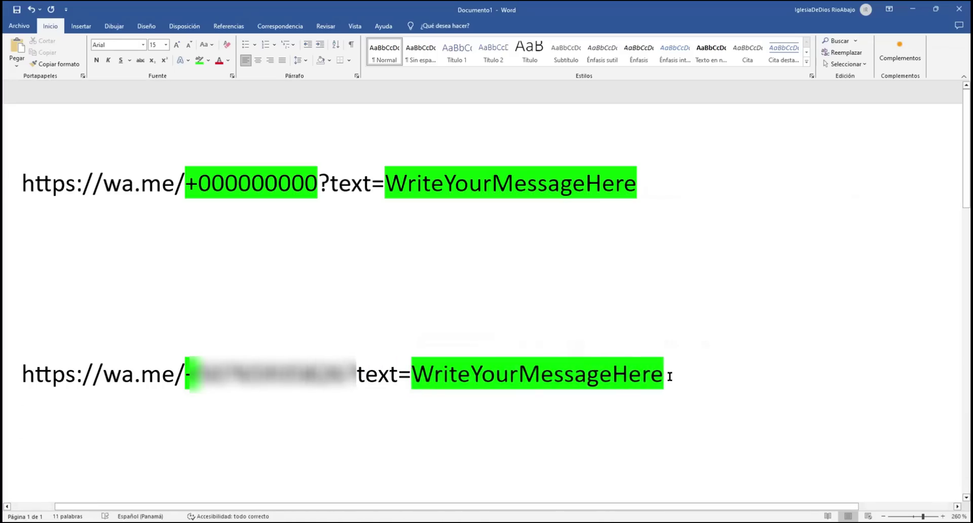
{"action": "left_click_drag", "start_coordinate": [669, 383], "coordinate": [411, 388]}
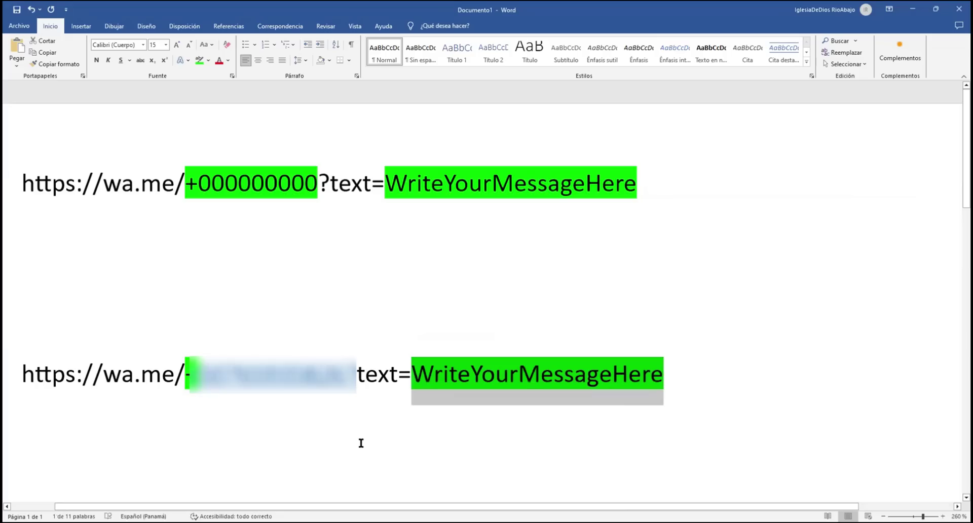
{"action": "type", "text": "Estuve lee"}
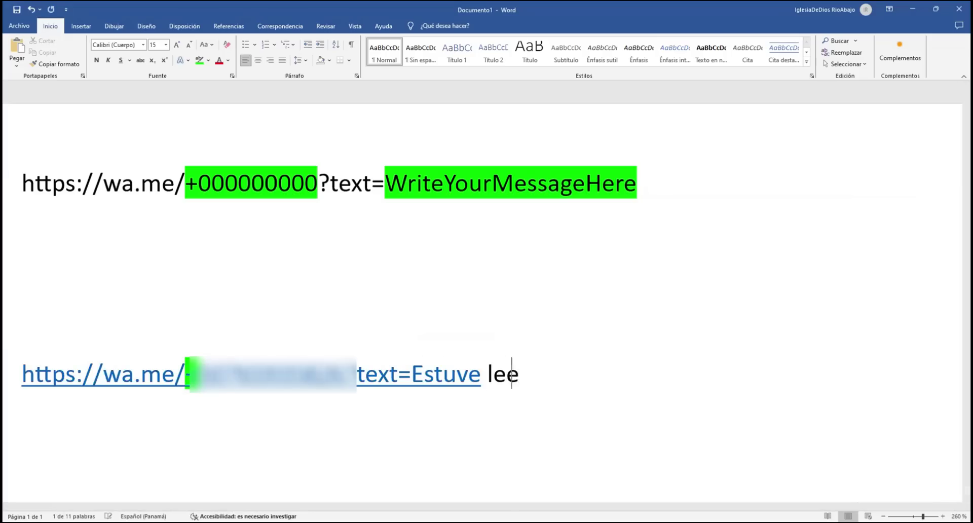
{"action": "key", "text": "BackSpace"}
{"action": "type", "text": "yendo su artícu"}
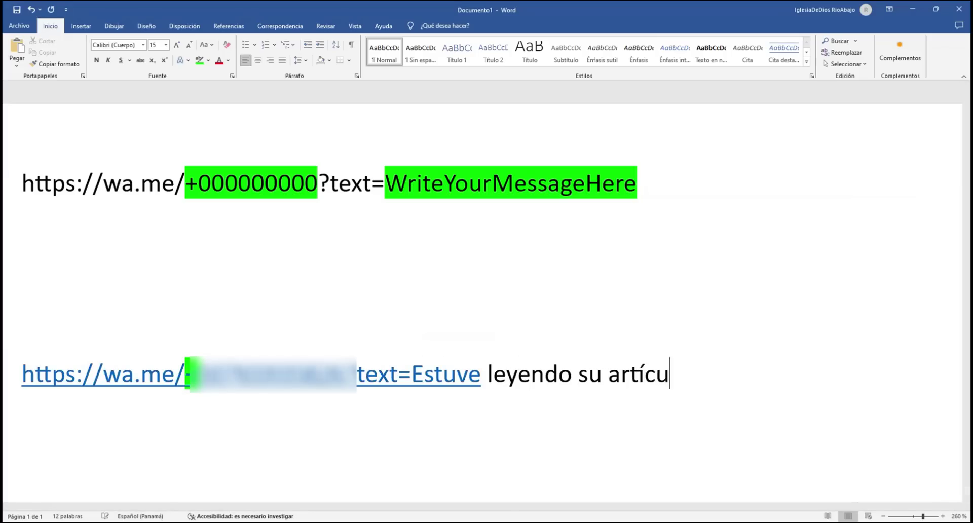
{"action": "type", "text": "lo y tengo una pregunta"}
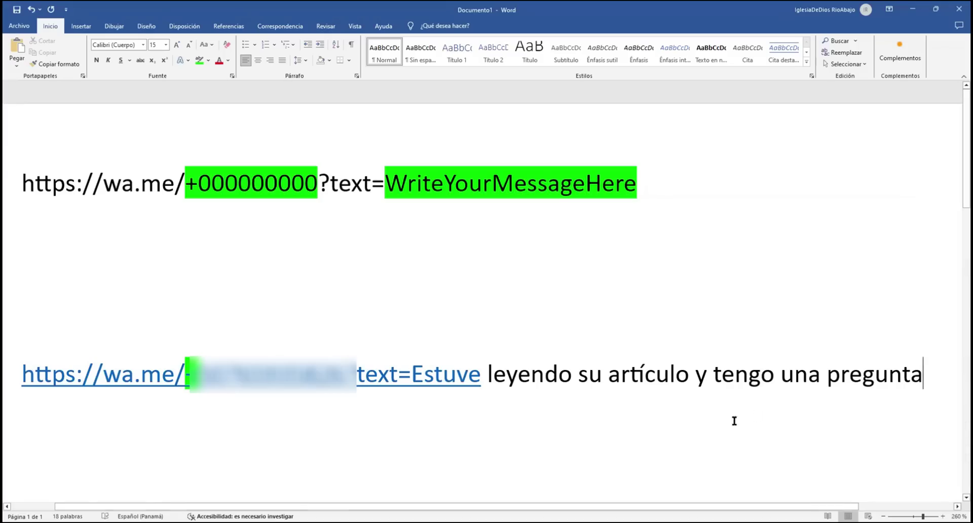
Copy the completed WhatsApp link line and go back to the WordPress editor
{"action": "left_click", "coordinate": [785, 403]}
{"action": "left_click_drag", "start_coordinate": [923, 377], "coordinate": [271, 369]}
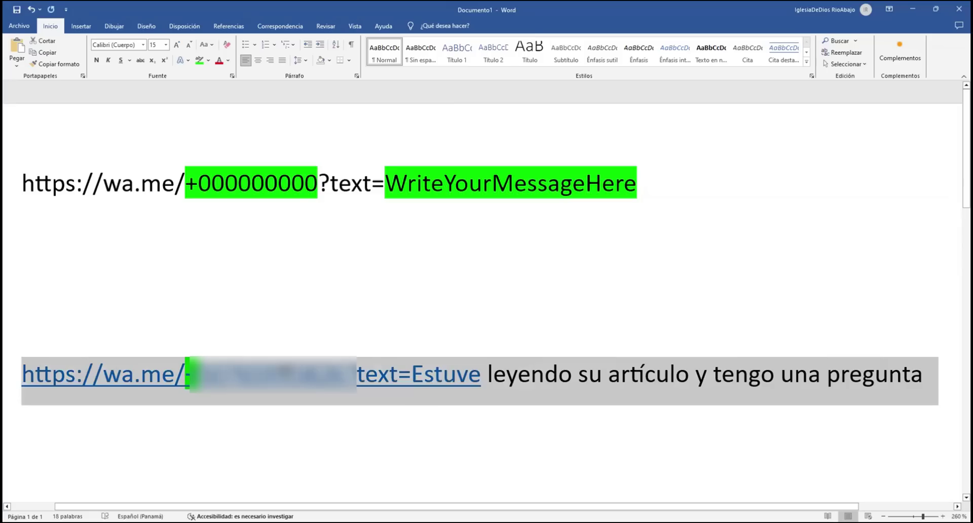
{"action": "right_click", "coordinate": [284, 370]}
{"action": "left_click", "coordinate": [351, 196]}
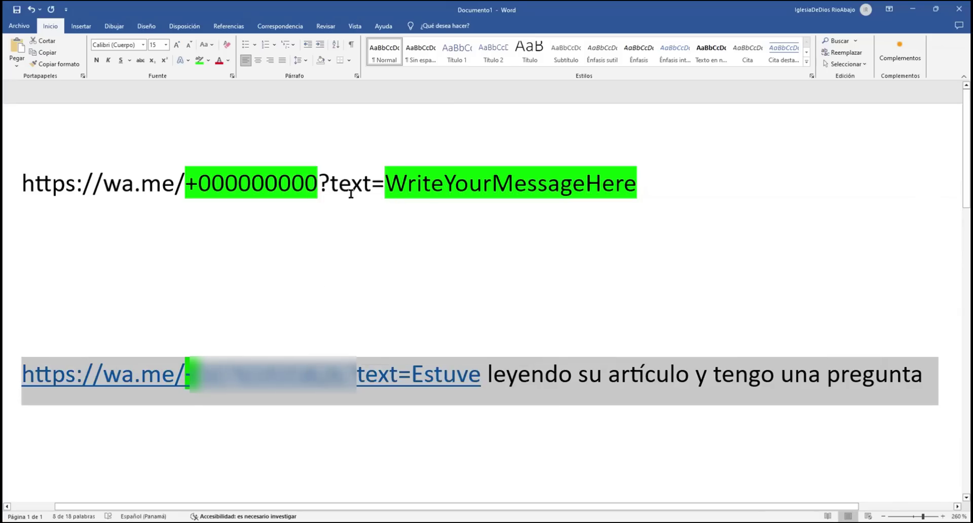
{"action": "key", "text": "alt+Tab"}
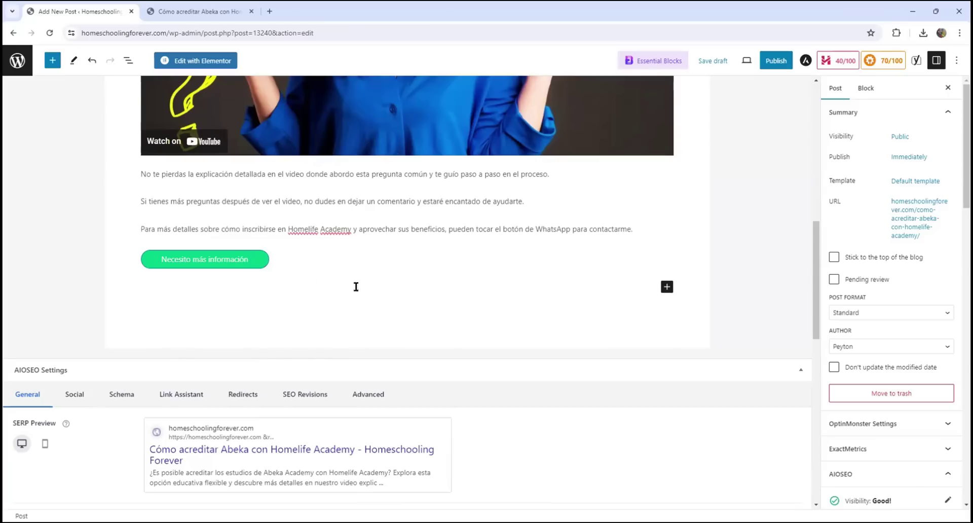
Give the Necesito más información button the pasted WhatsApp message URL, opening in a new tab
{"action": "left_click", "coordinate": [254, 259]}
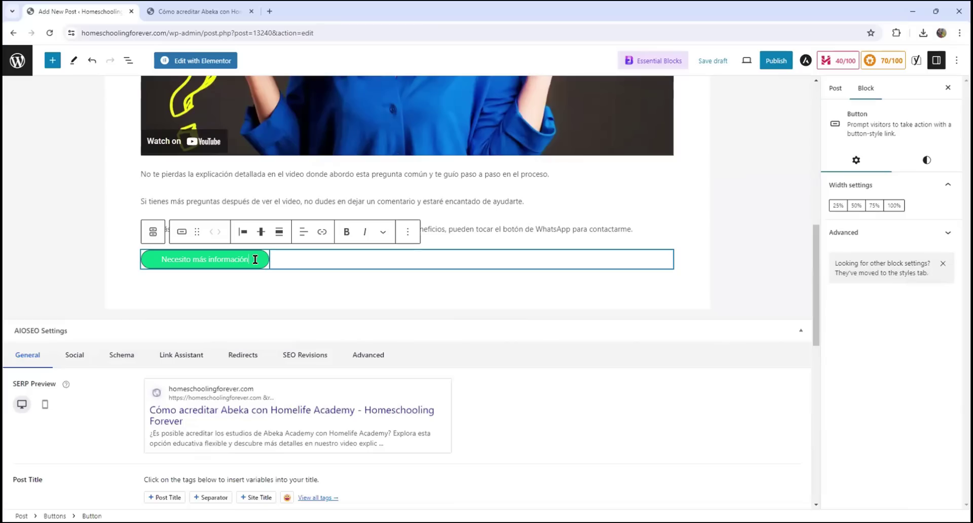
{"action": "left_click", "coordinate": [324, 234]}
{"action": "key", "text": "ctrl+v"}
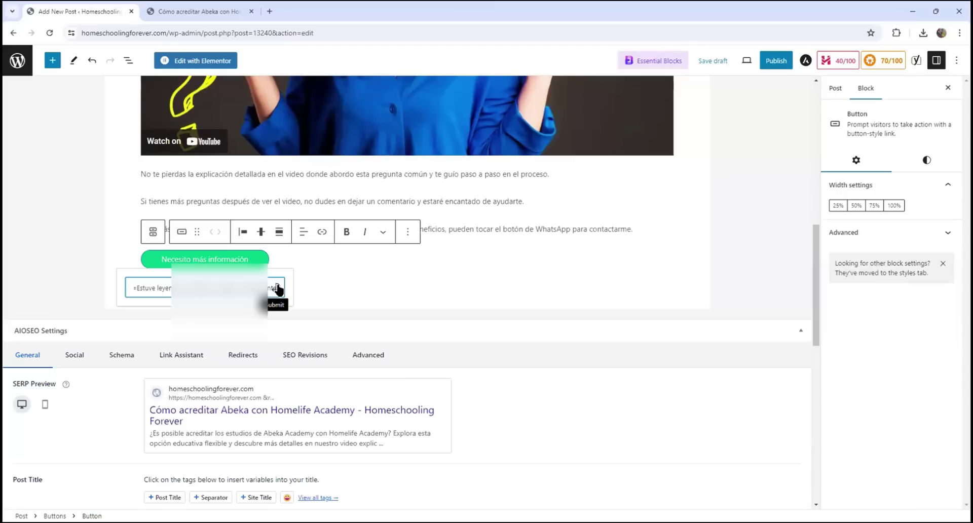
{"action": "left_click", "coordinate": [278, 289]}
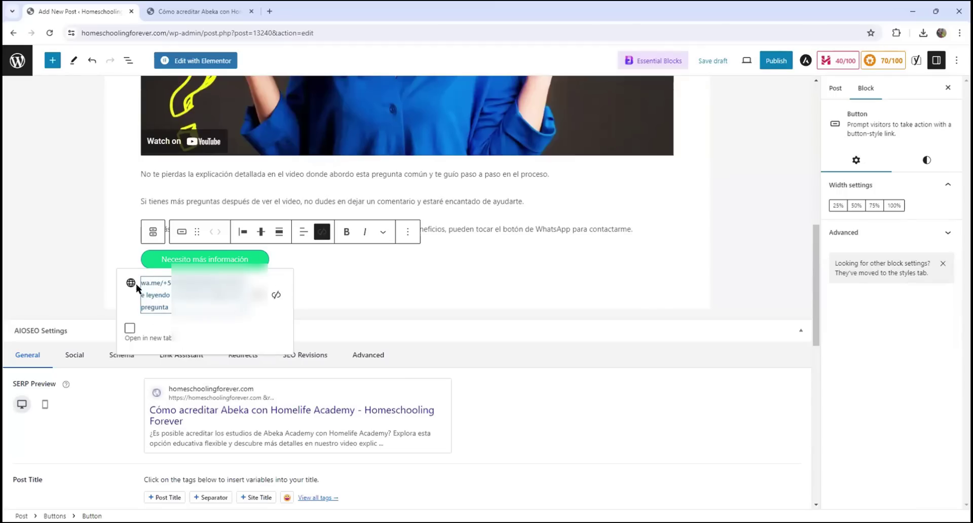
{"action": "left_click", "coordinate": [129, 329]}
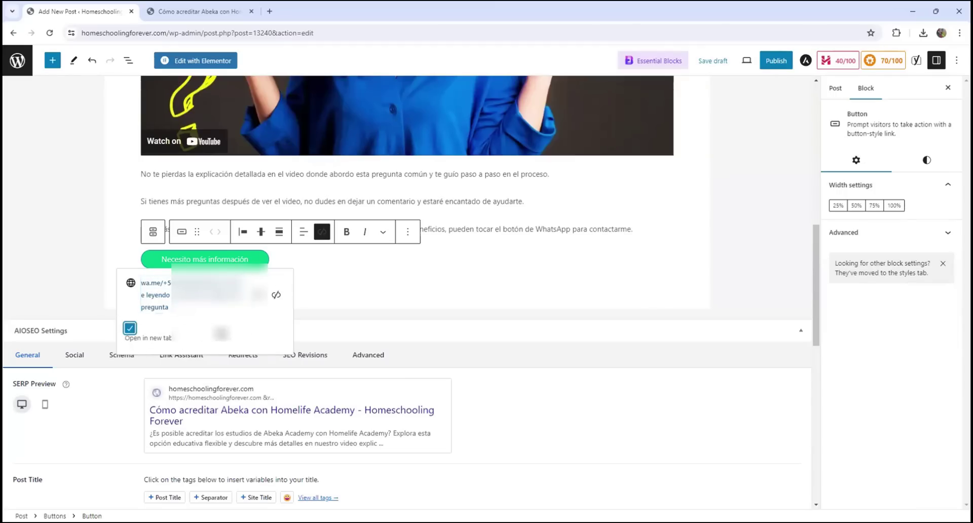
{"action": "left_click", "coordinate": [333, 294]}
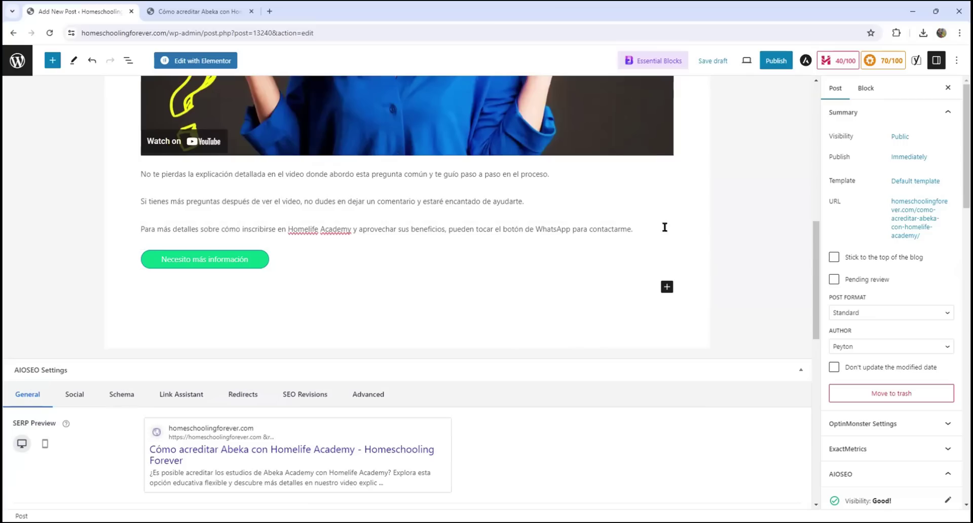
Preview the post in a new tab and scroll down to the green Necesito más información button
{"action": "left_click", "coordinate": [746, 61]}
{"action": "left_click", "coordinate": [653, 153]}
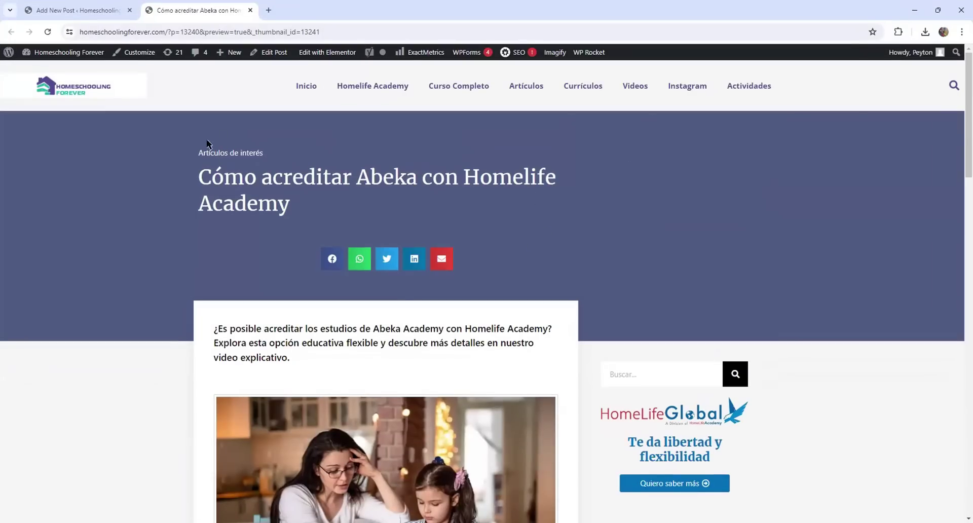
{"action": "scroll", "coordinate": [284, 229], "scroll_direction": "down", "scroll_amount": 1}
{"action": "scroll", "coordinate": [284, 229], "scroll_direction": "down", "scroll_amount": 2}
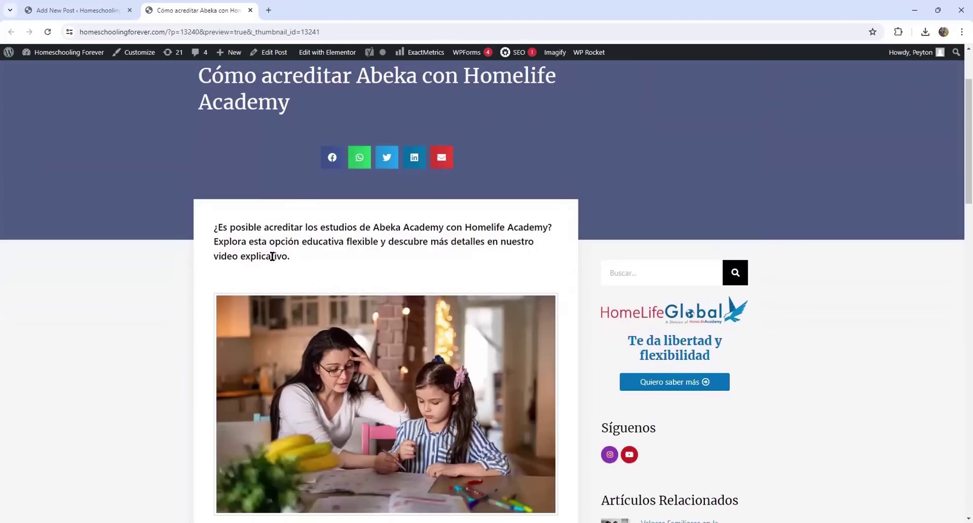
{"action": "scroll", "coordinate": [348, 243], "scroll_direction": "down", "scroll_amount": 8}
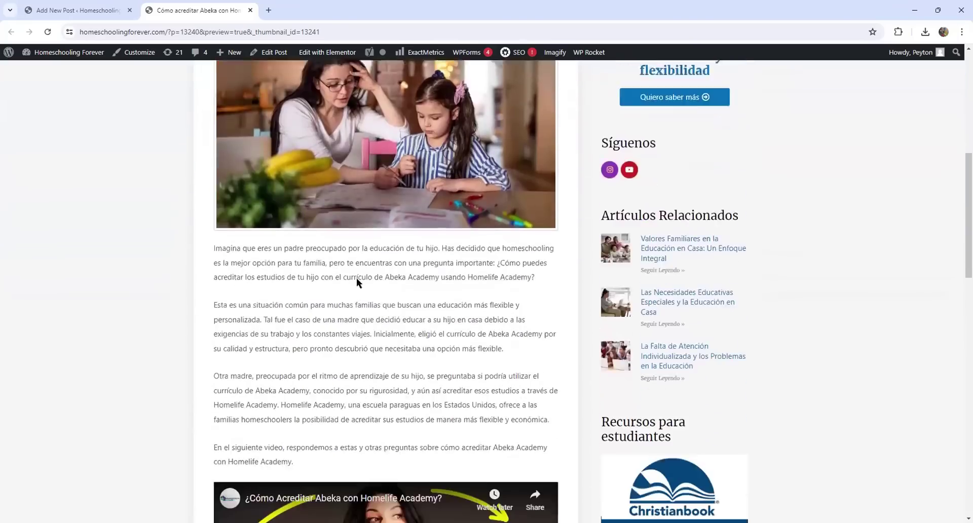
{"action": "scroll", "coordinate": [321, 254], "scroll_direction": "down", "scroll_amount": 5}
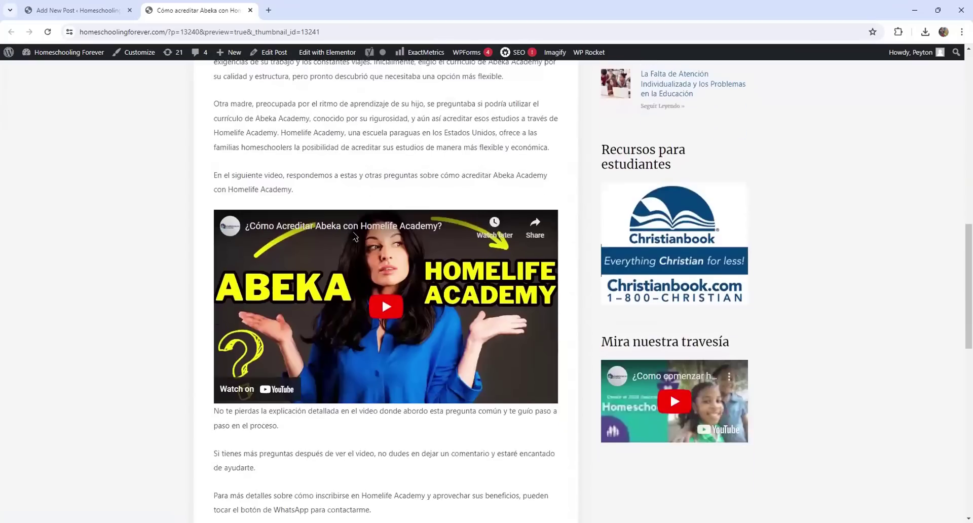
{"action": "scroll", "coordinate": [351, 296], "scroll_direction": "down", "scroll_amount": 3}
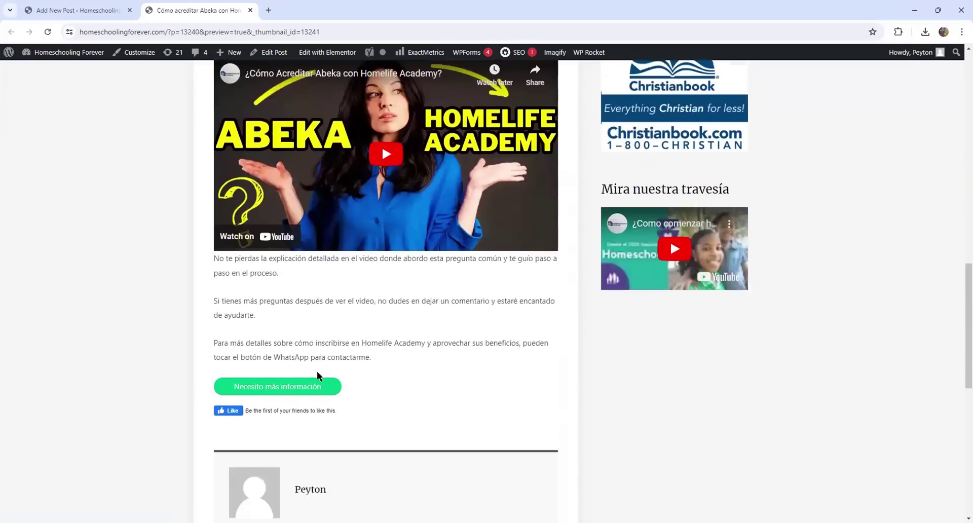